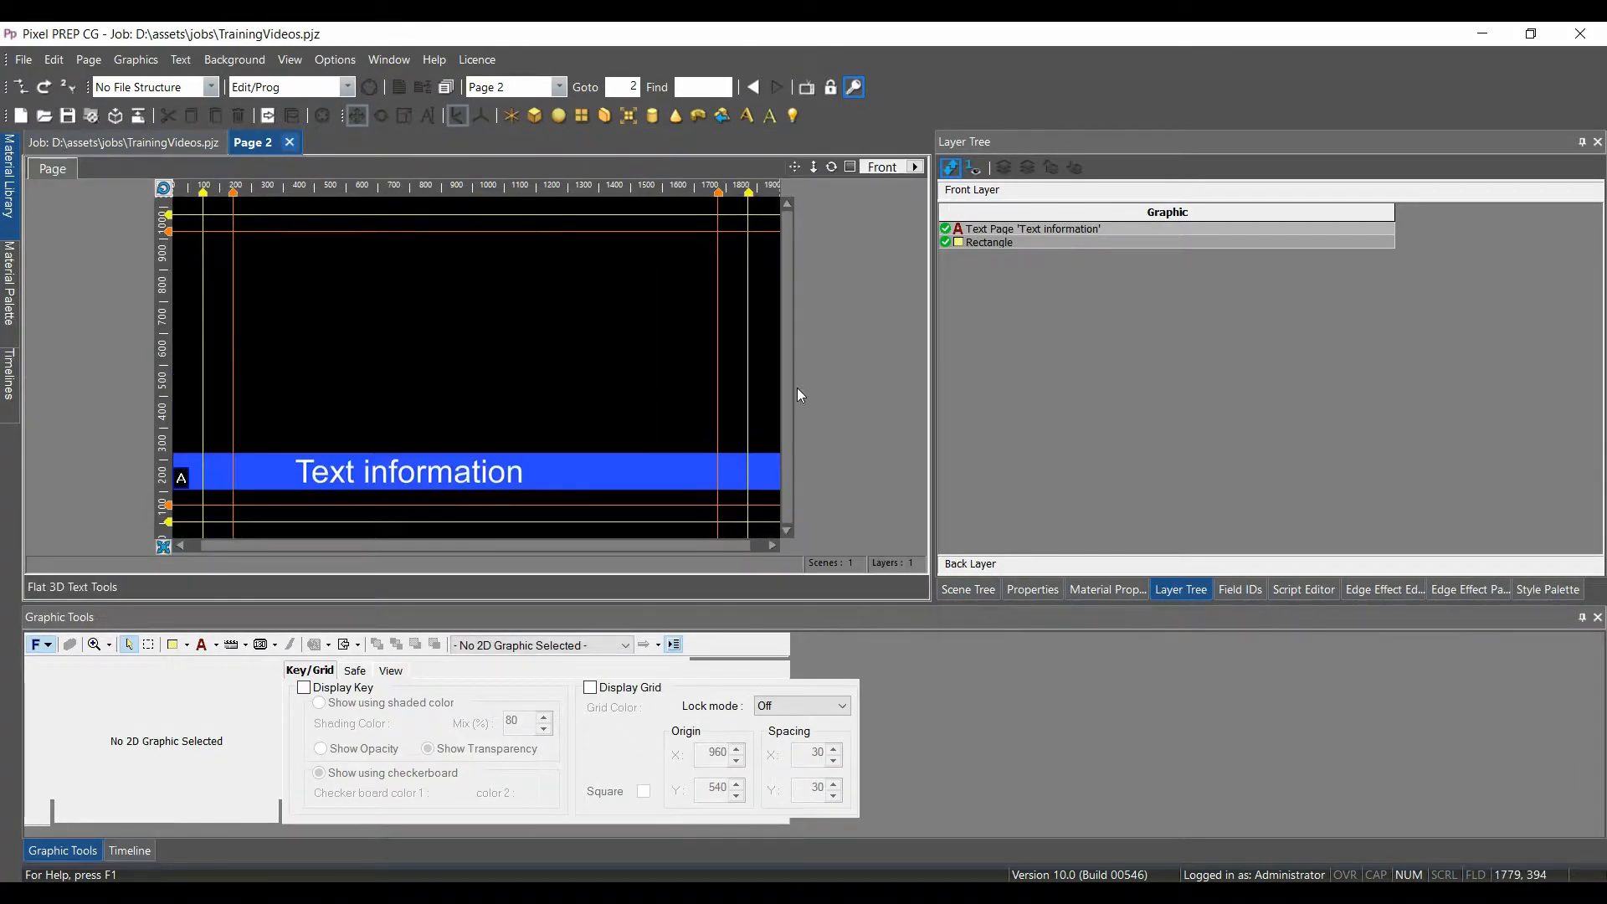
Open the 'Text information' text layer on Page 2 for editing
click(1057, 231)
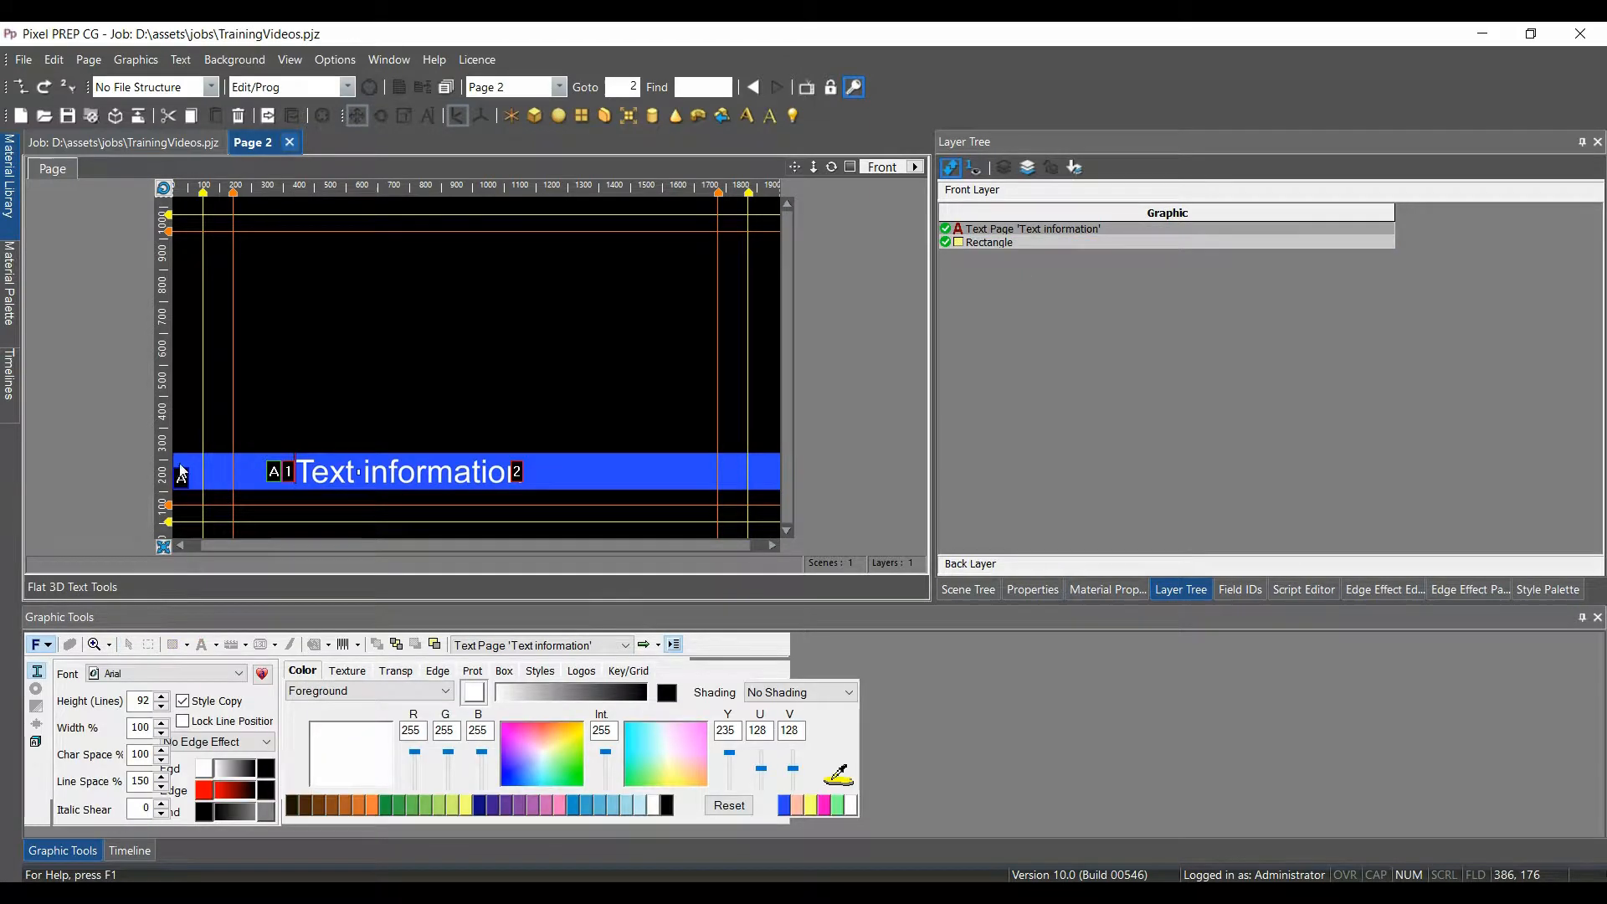
Give the text's continuous left ticker a Minimum Gap of 960 between repeats
double_click(277, 474)
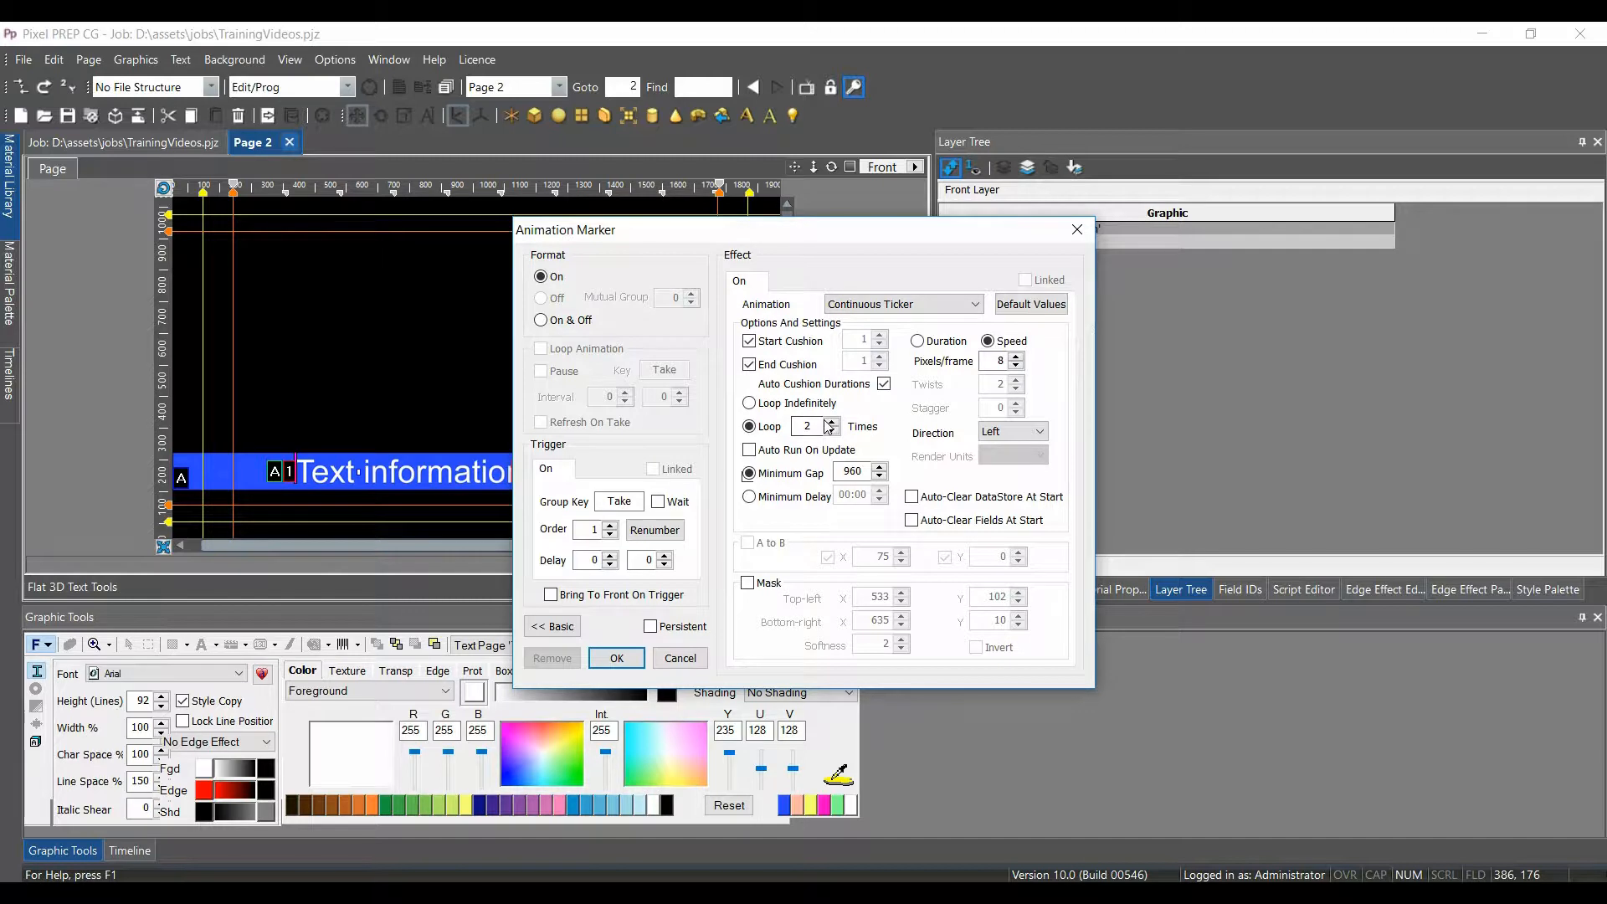
click(780, 471)
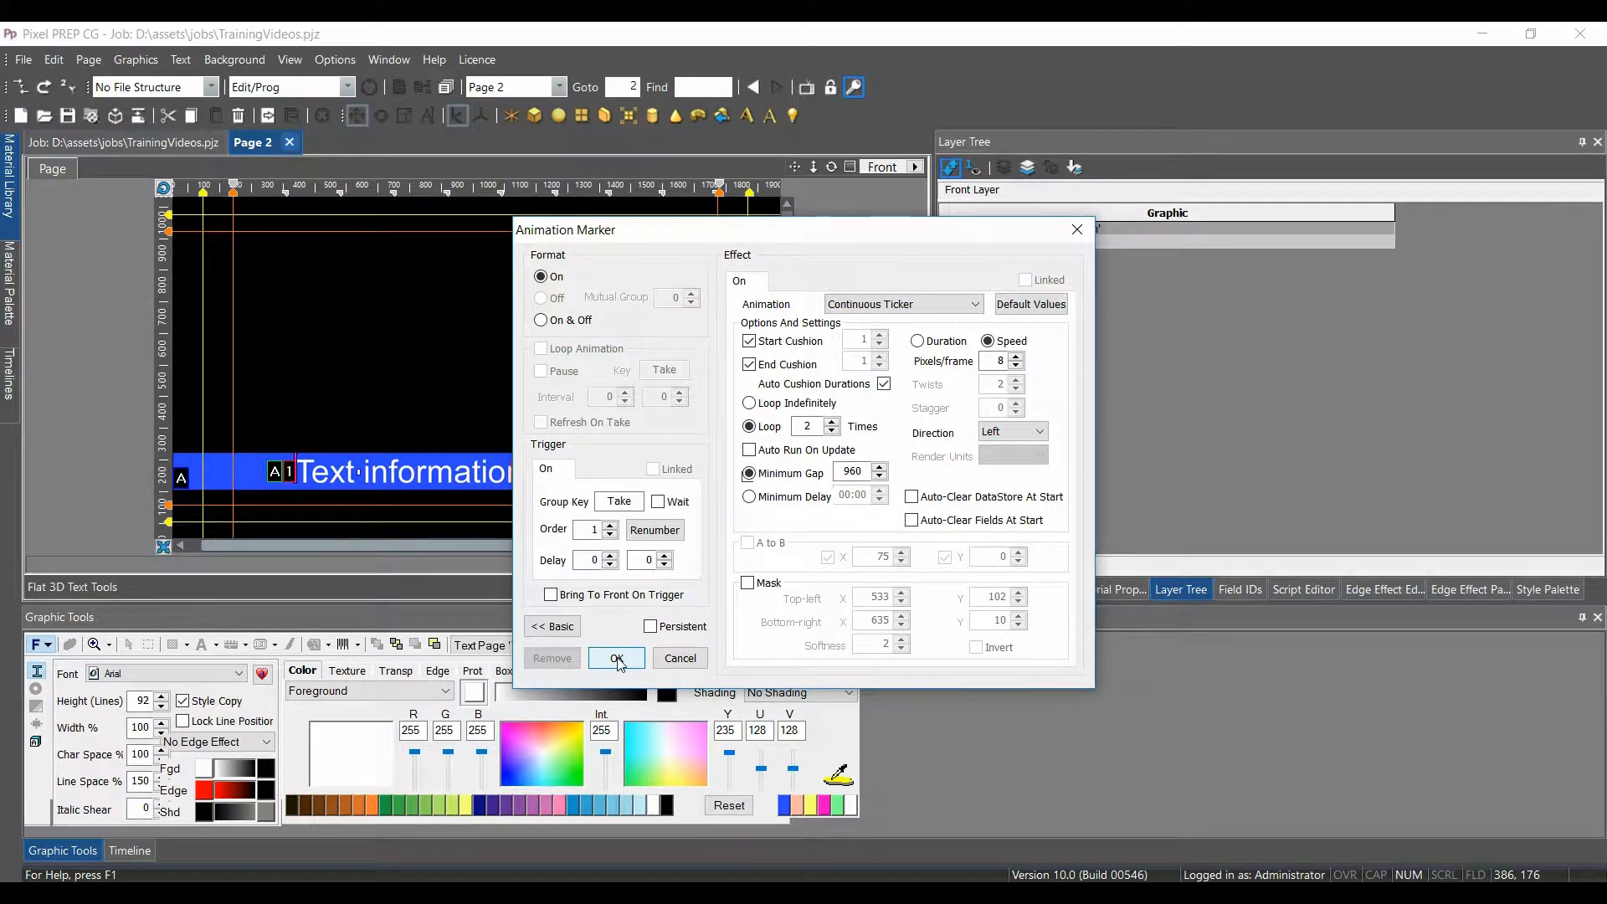
click(617, 659)
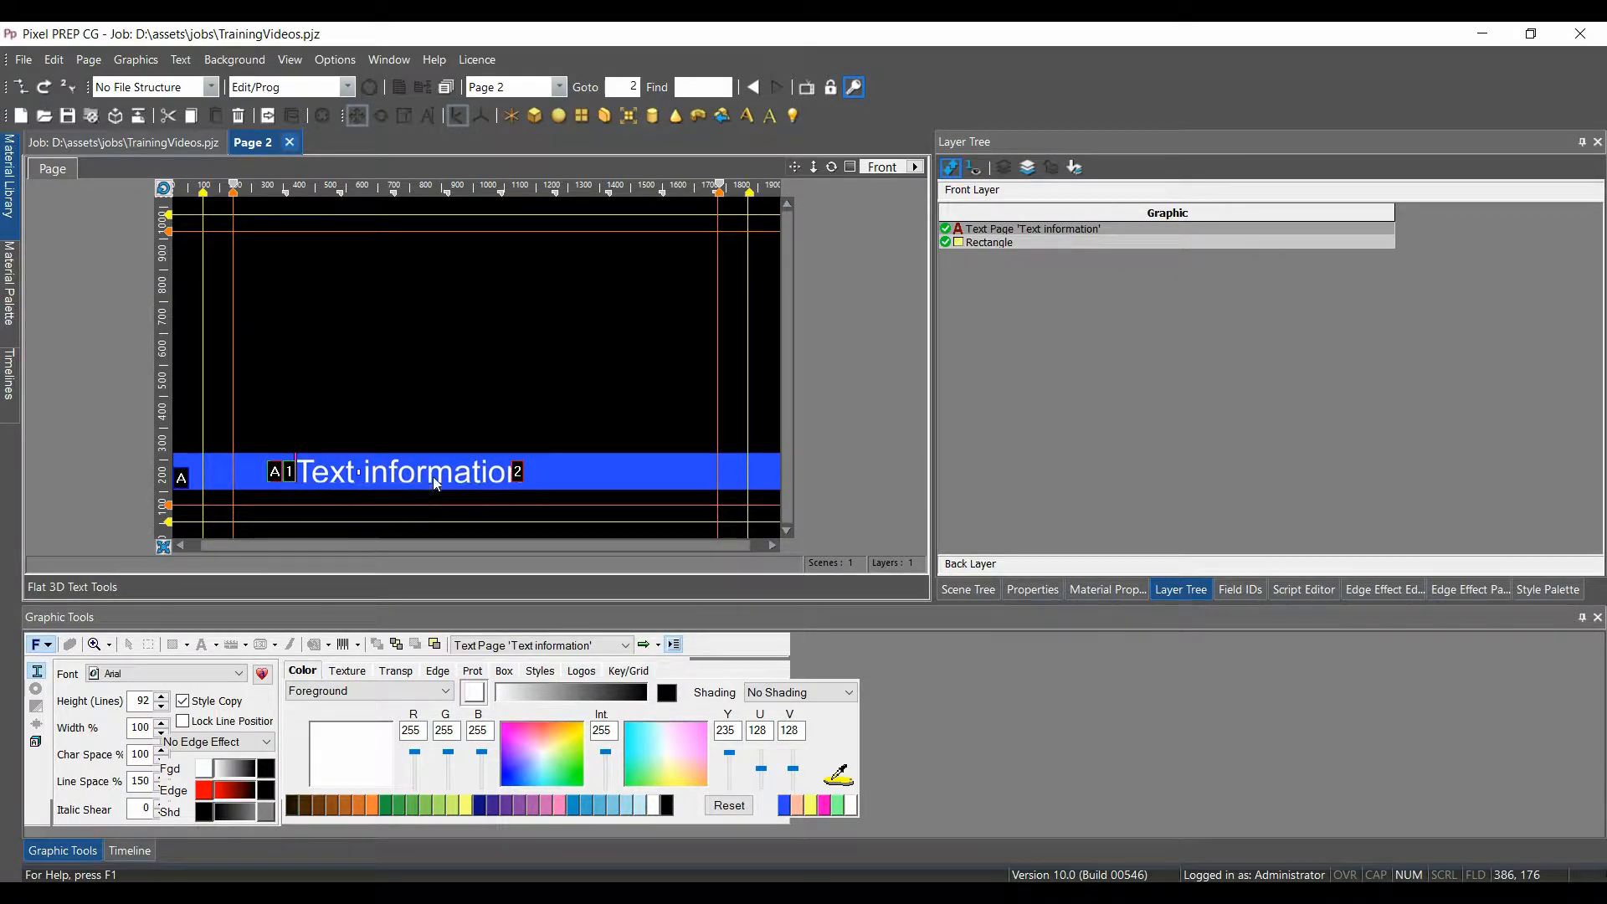
Place the cursor after field marker 2 at the text end and show the insertable markers list
click(519, 477)
scroll(847, 395, up, 2)
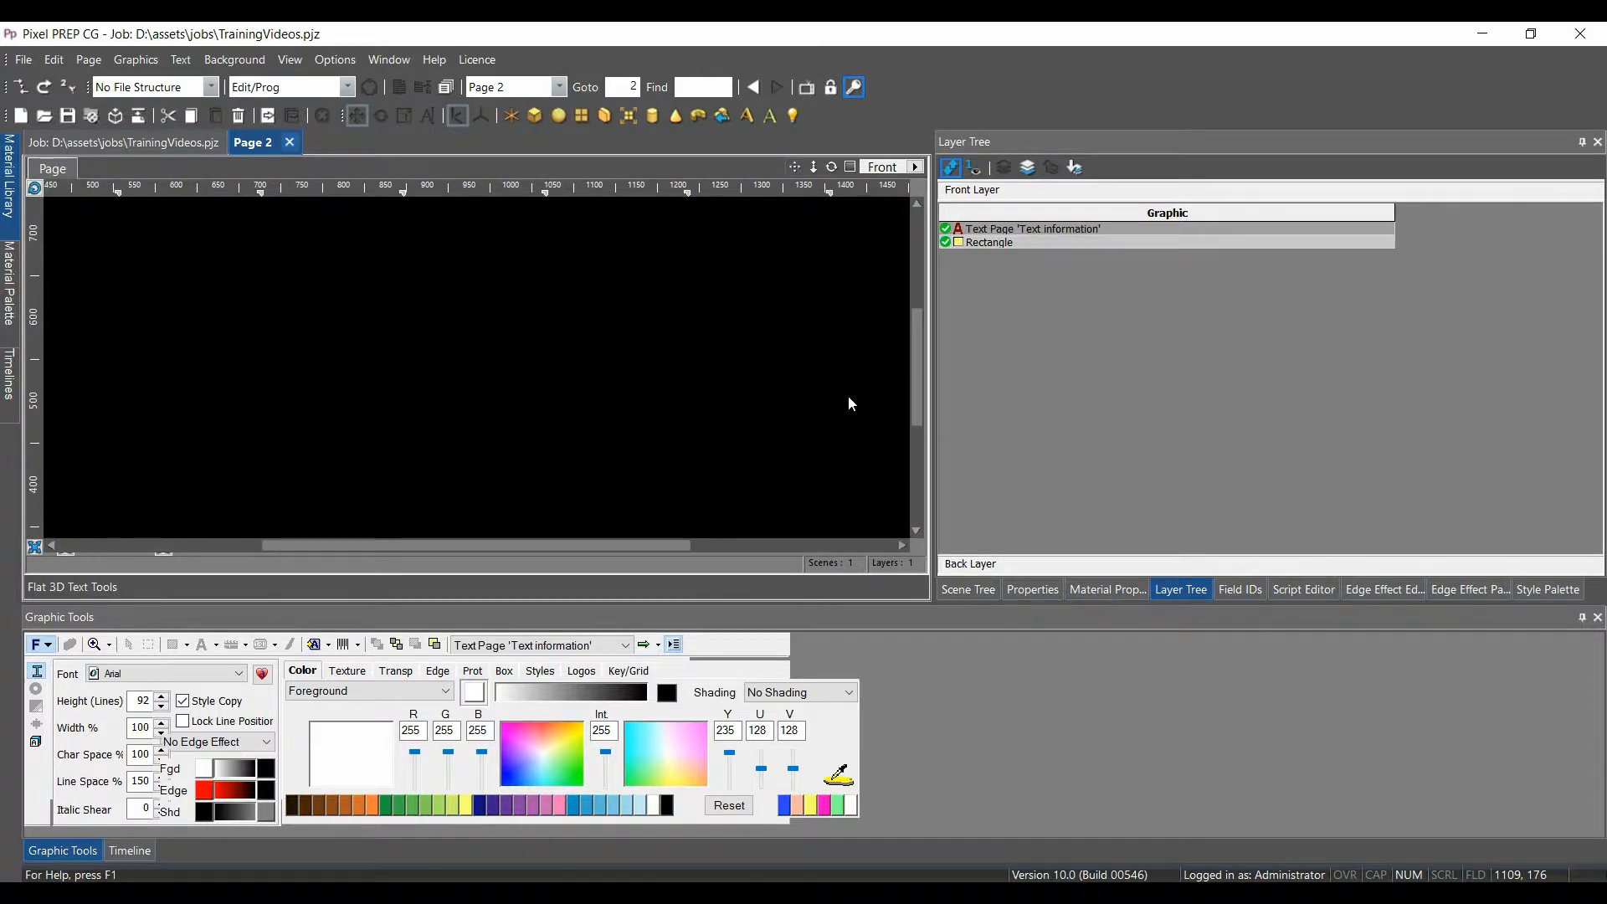
drag(918, 330, 862, 432)
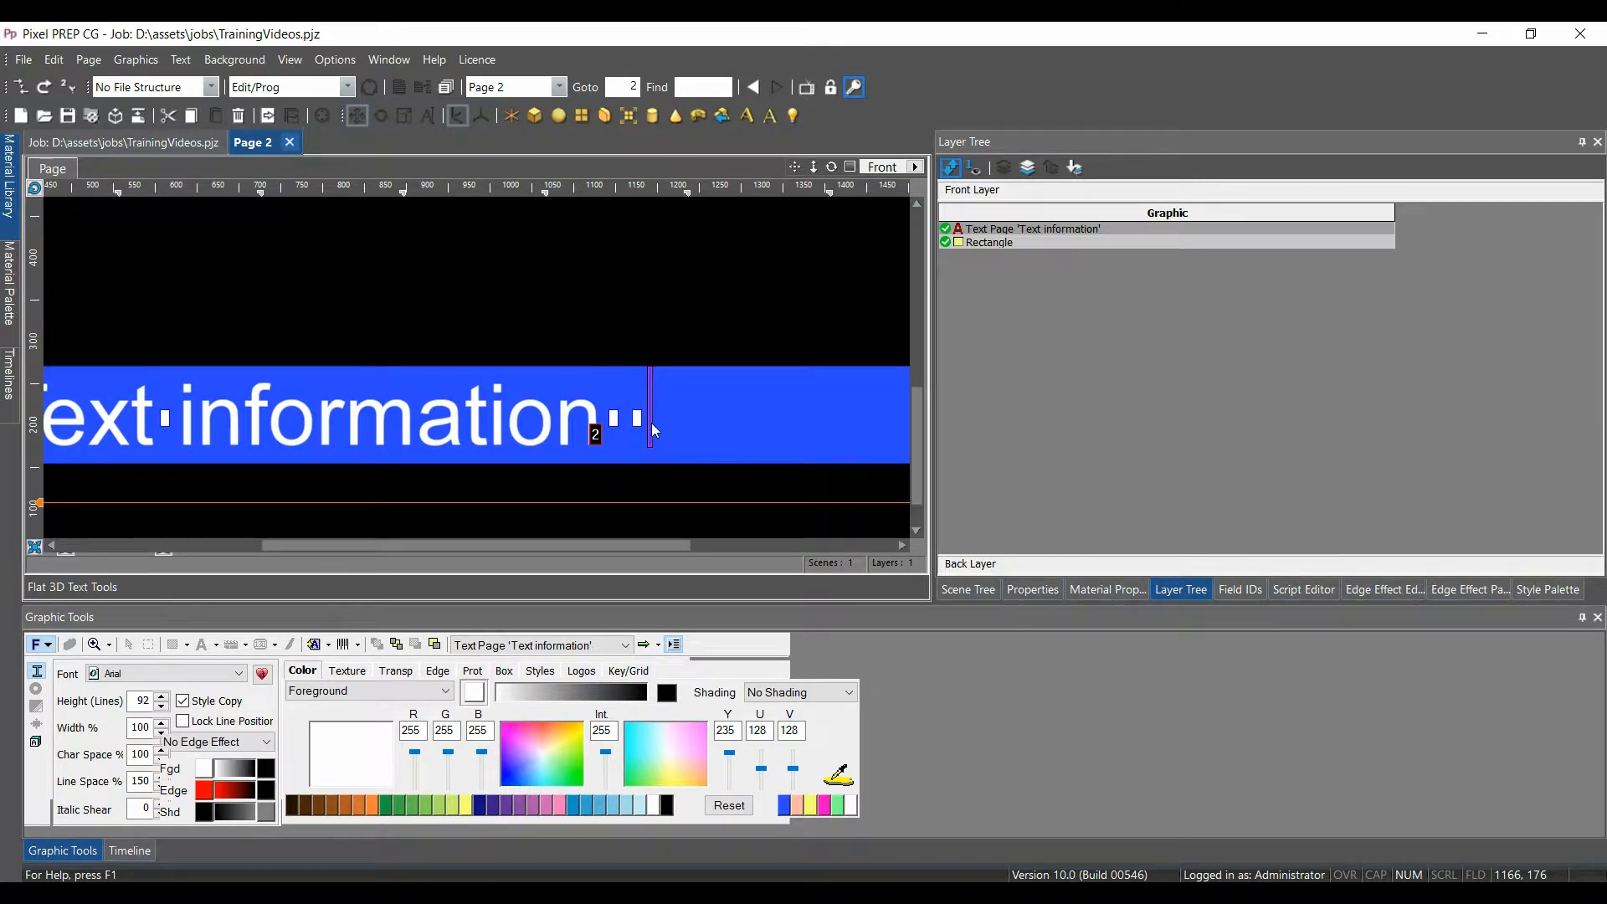
click(329, 645)
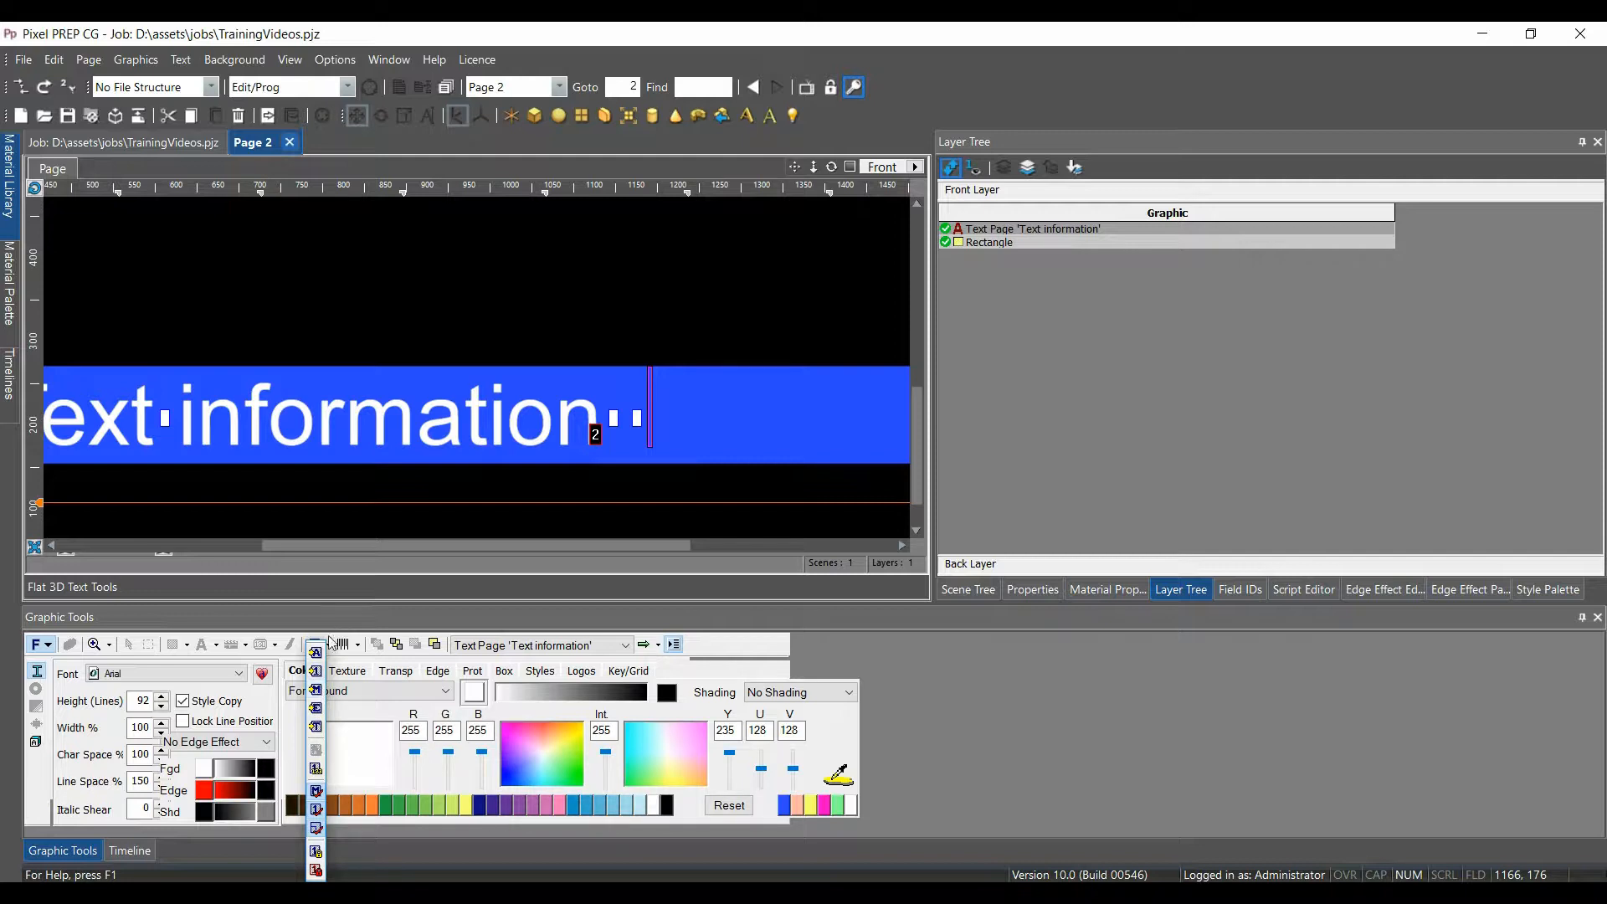
Insert a Trigger motion marker with key Q, used on the last loop only
click(316, 690)
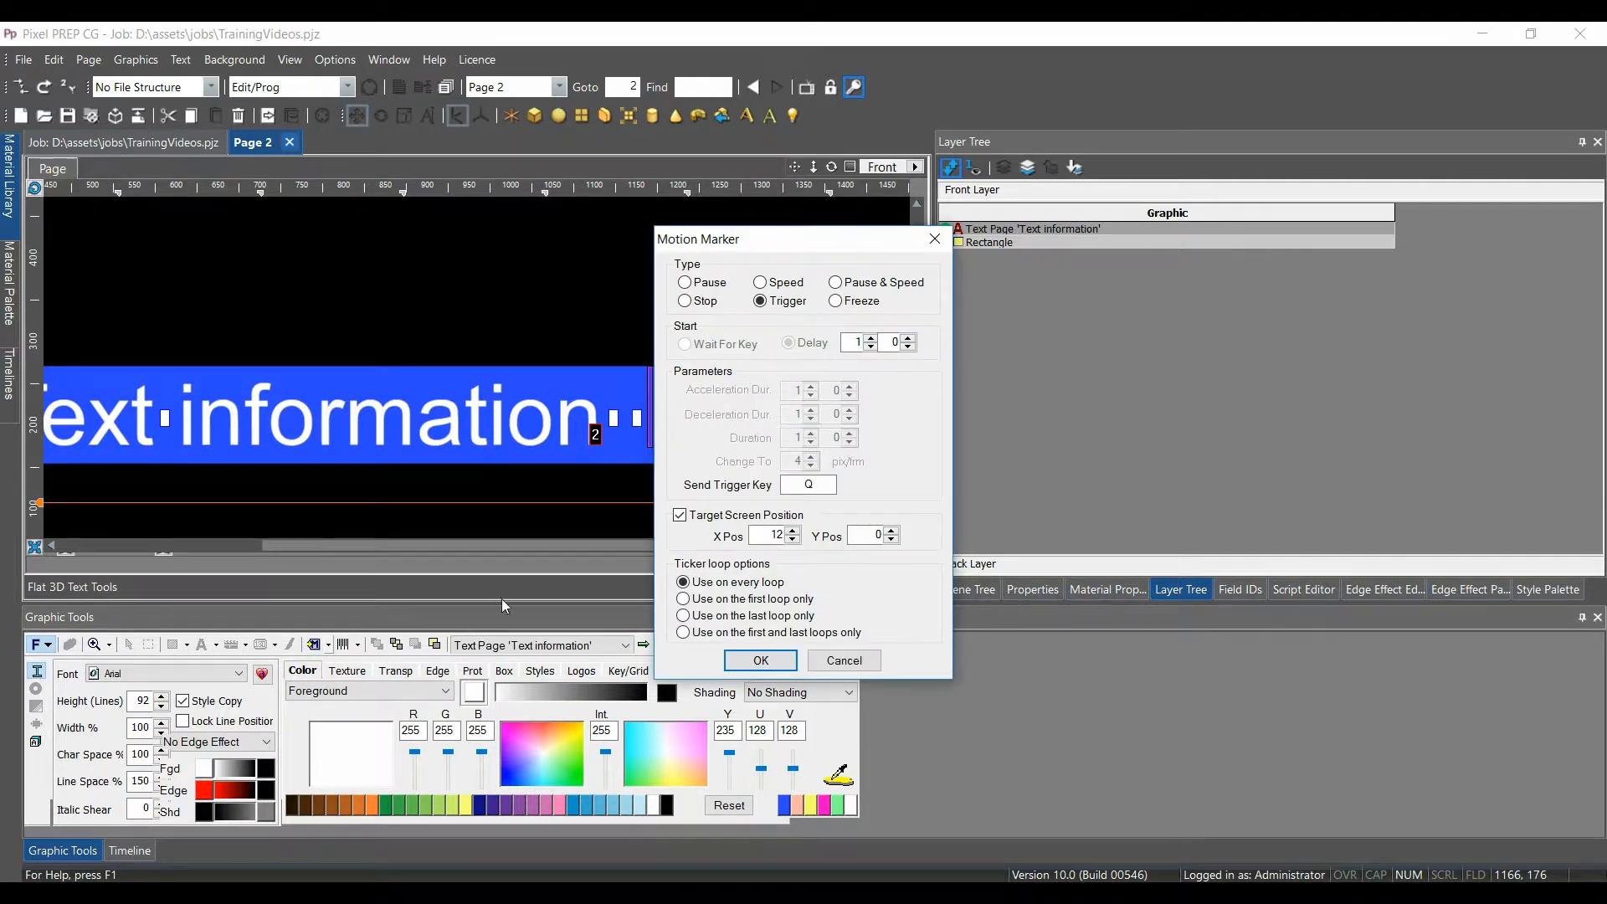
drag(799, 242, 821, 220)
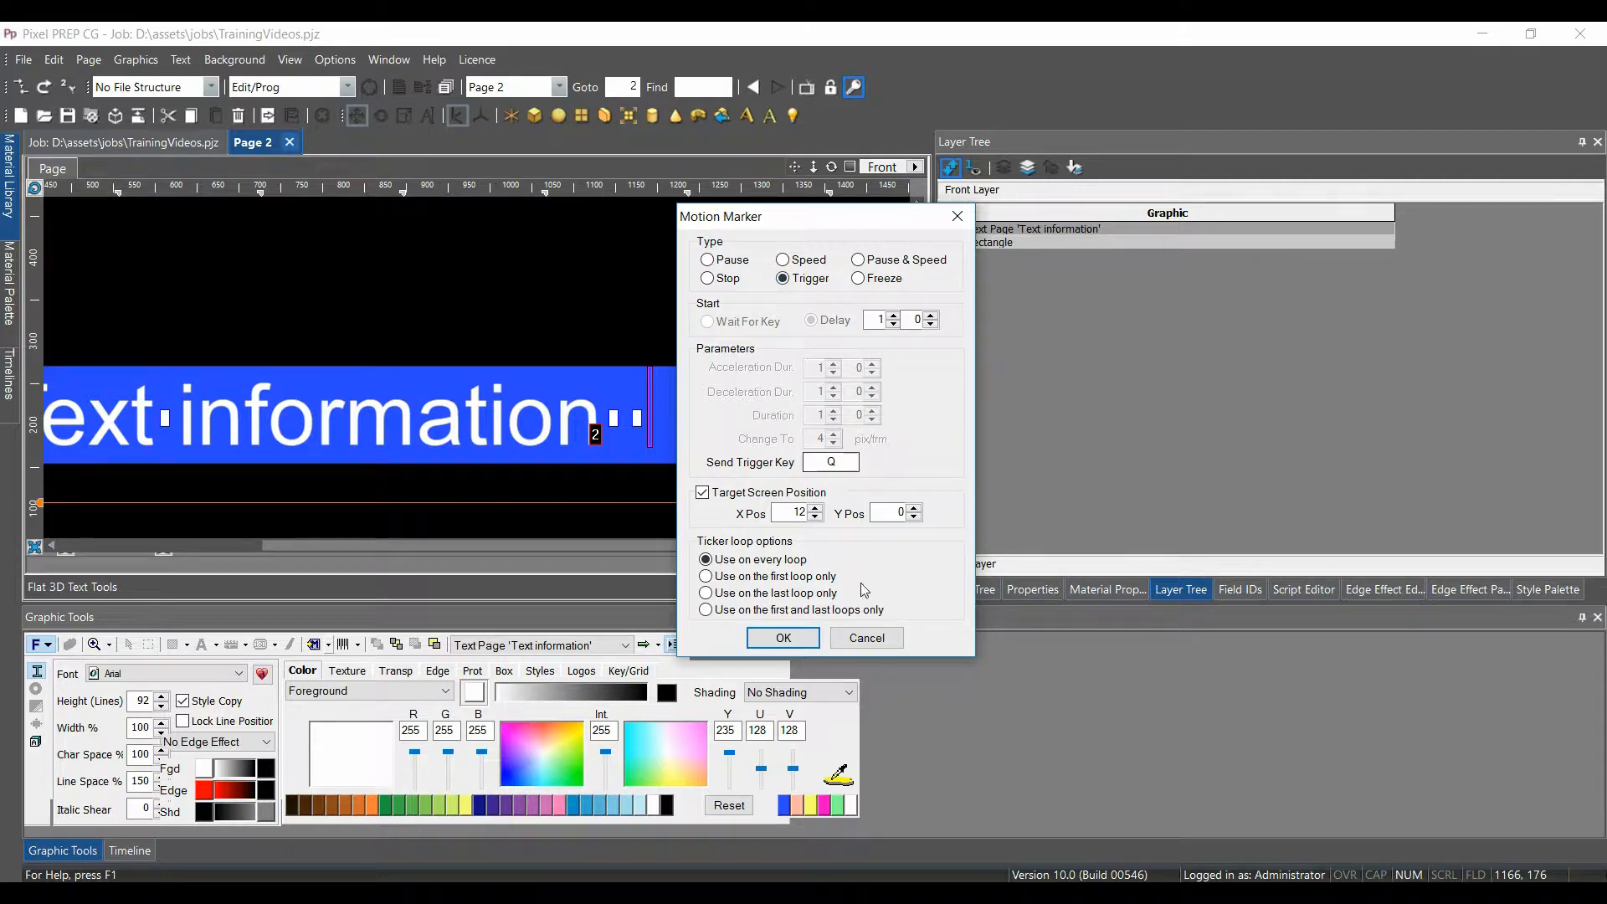
click(847, 463)
click(786, 639)
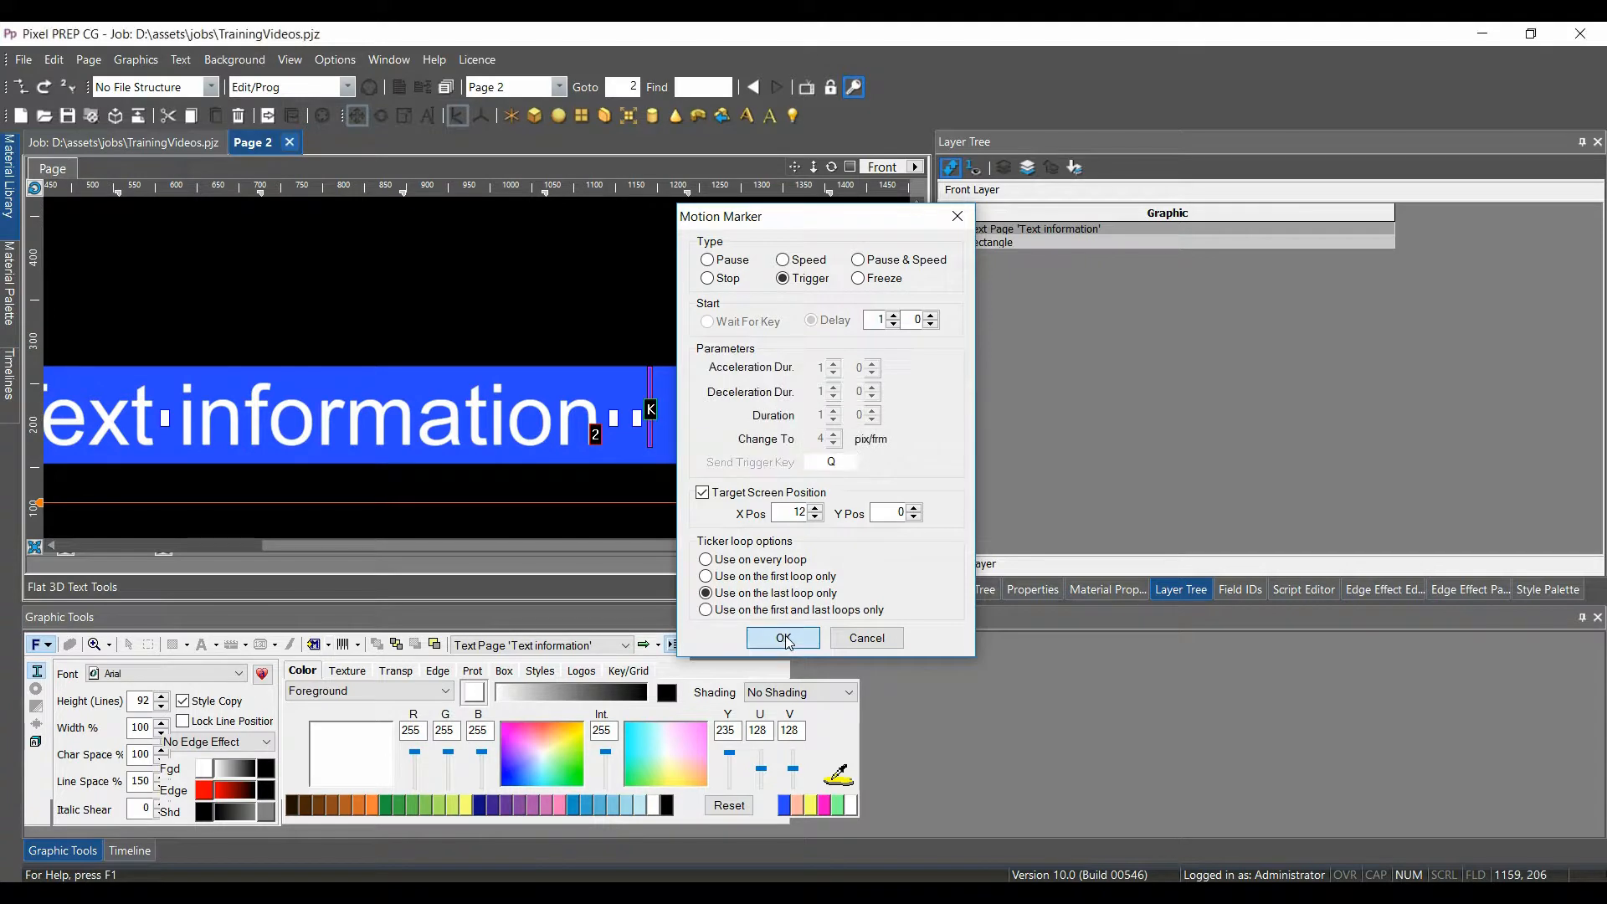
scroll(916, 429, up, 2)
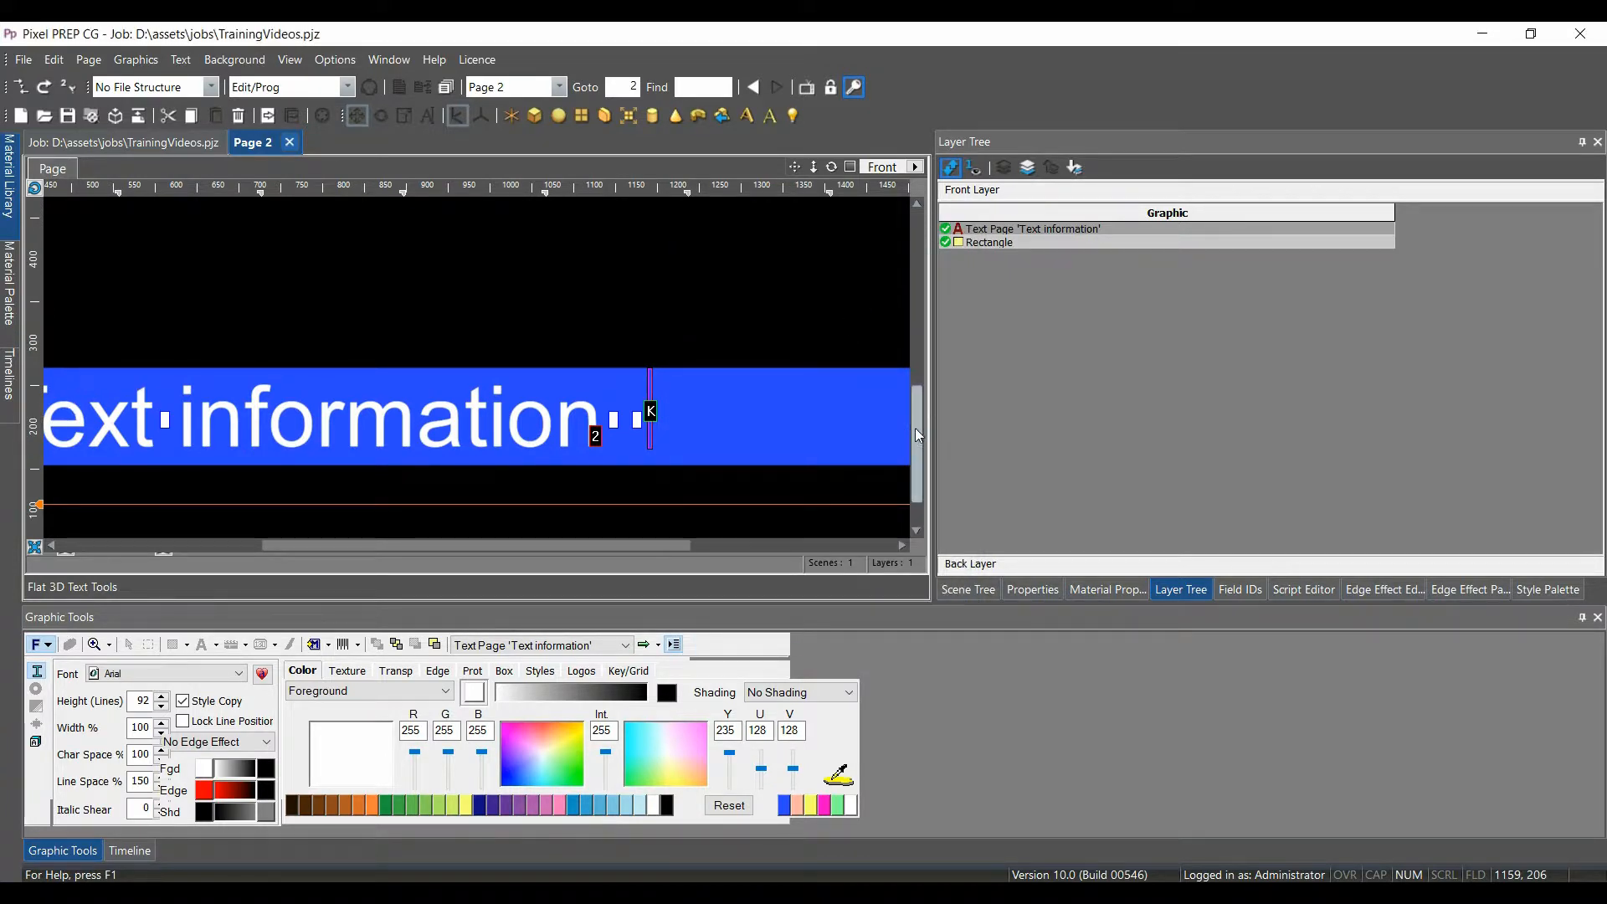
Set the trigger marker's target screen position to X 124 and Y 10
key(ctrl+0)
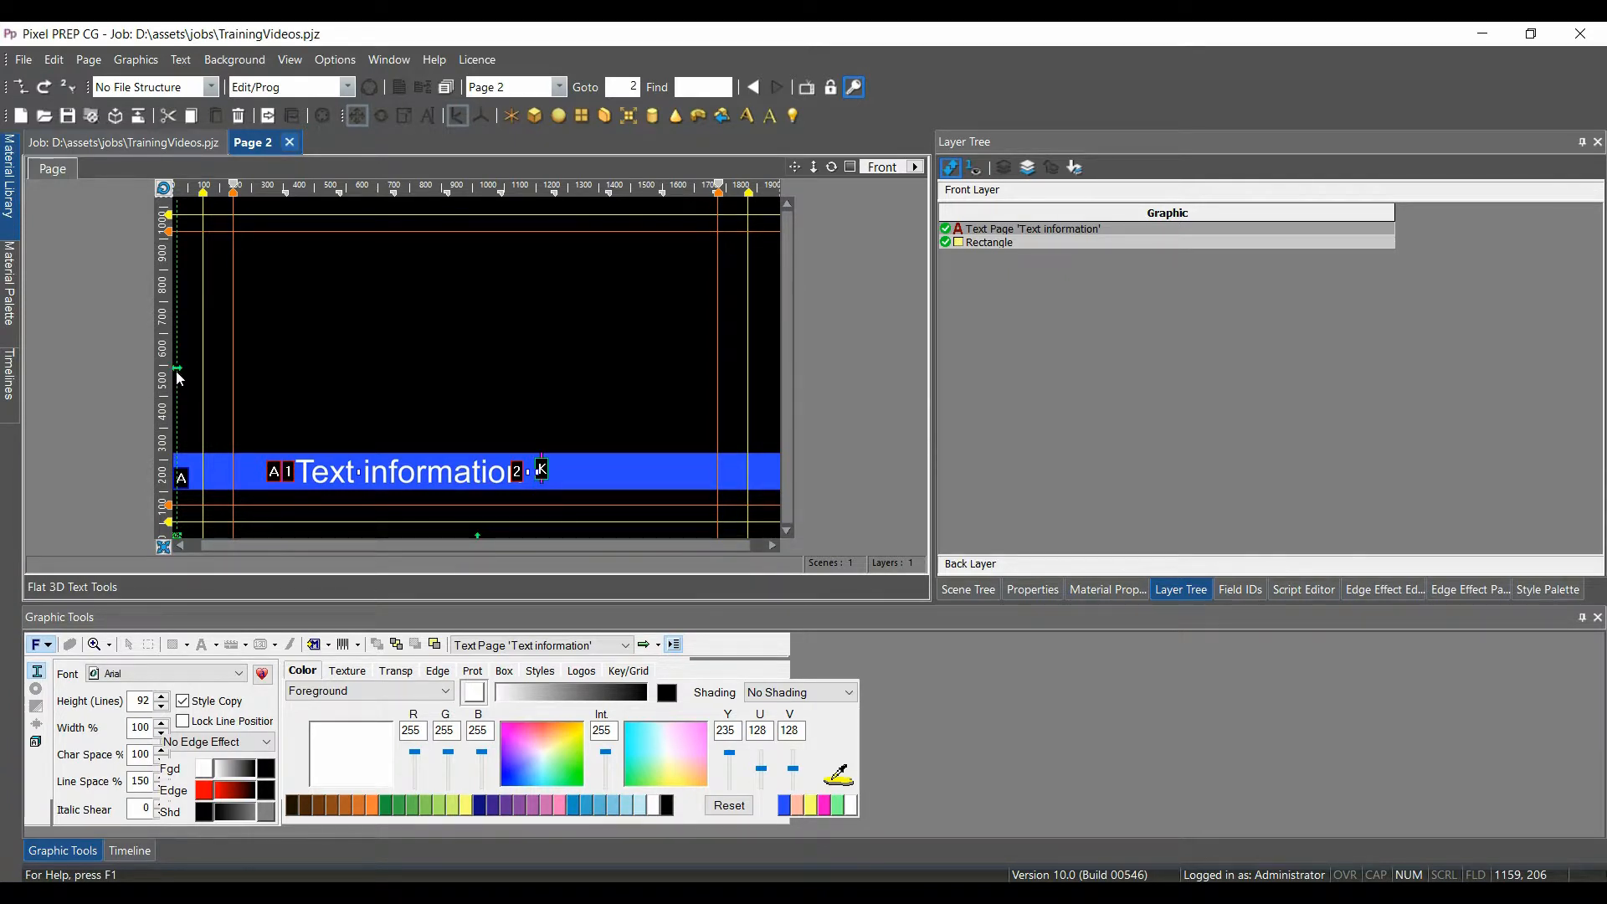
double_click(542, 473)
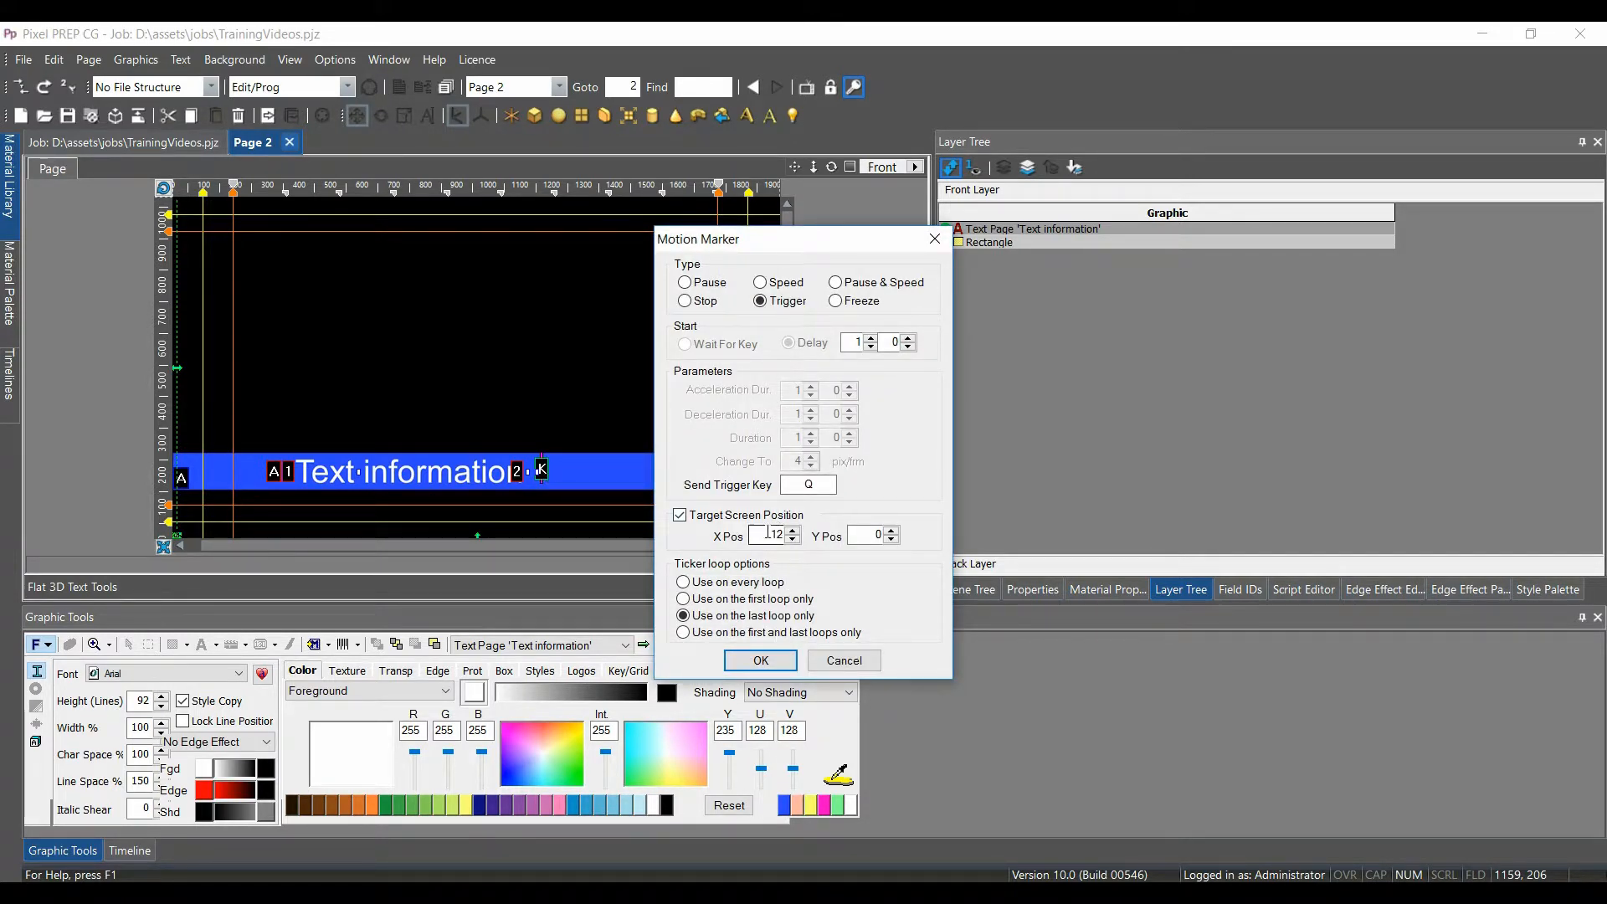
click(795, 531)
click(795, 531)
click(795, 531)
click(795, 532)
click(795, 532)
click(795, 532)
click(795, 532)
click(758, 660)
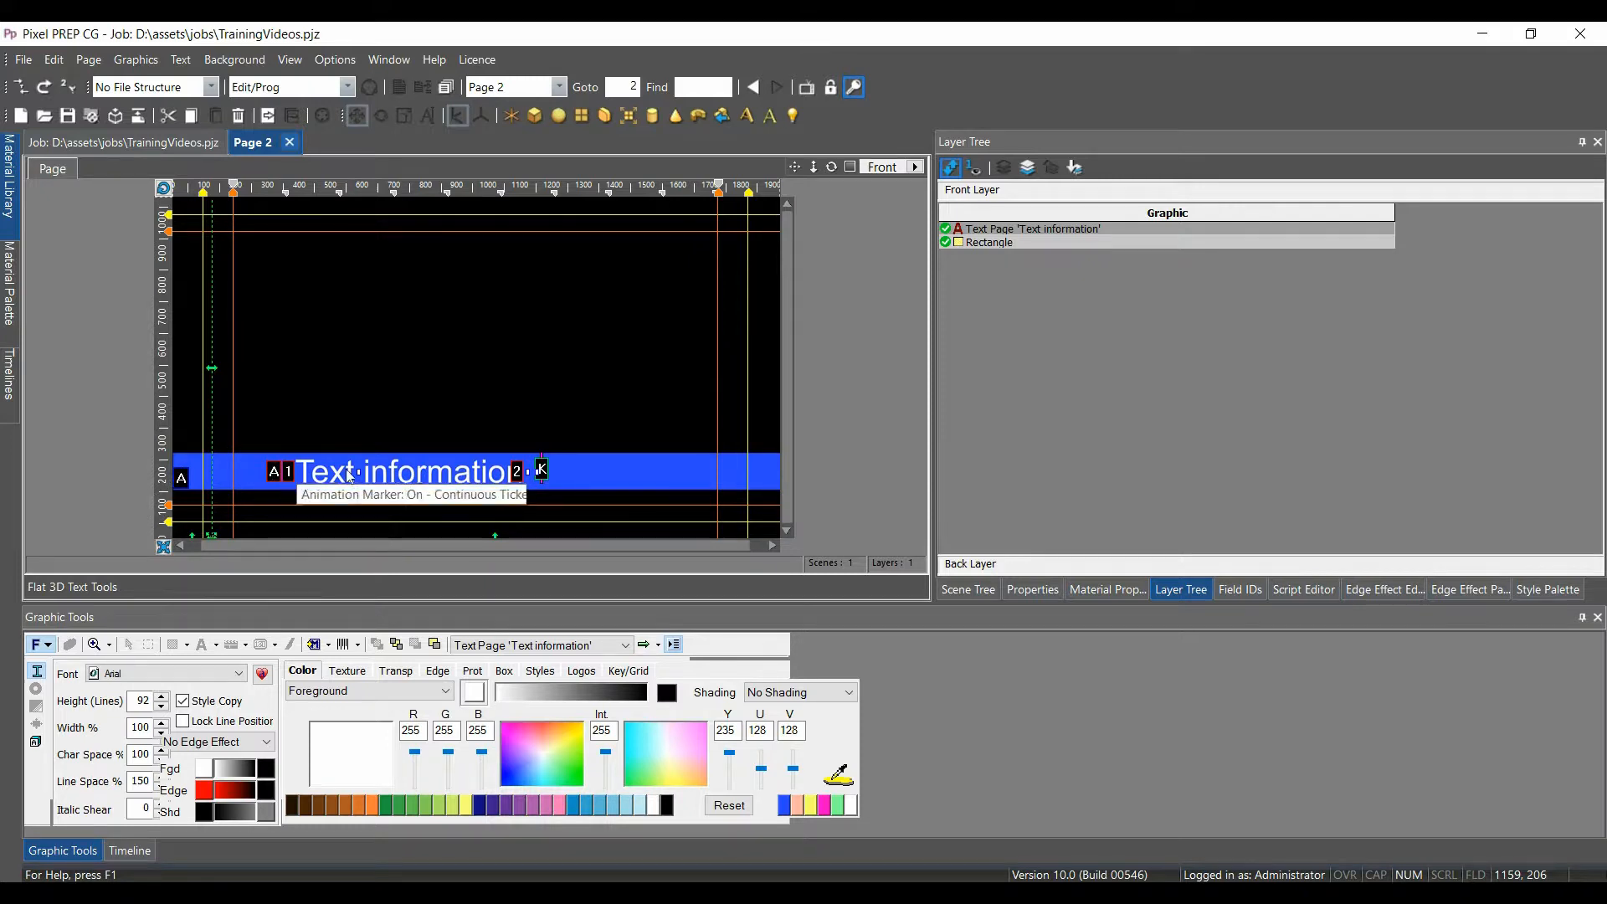
double_click(542, 471)
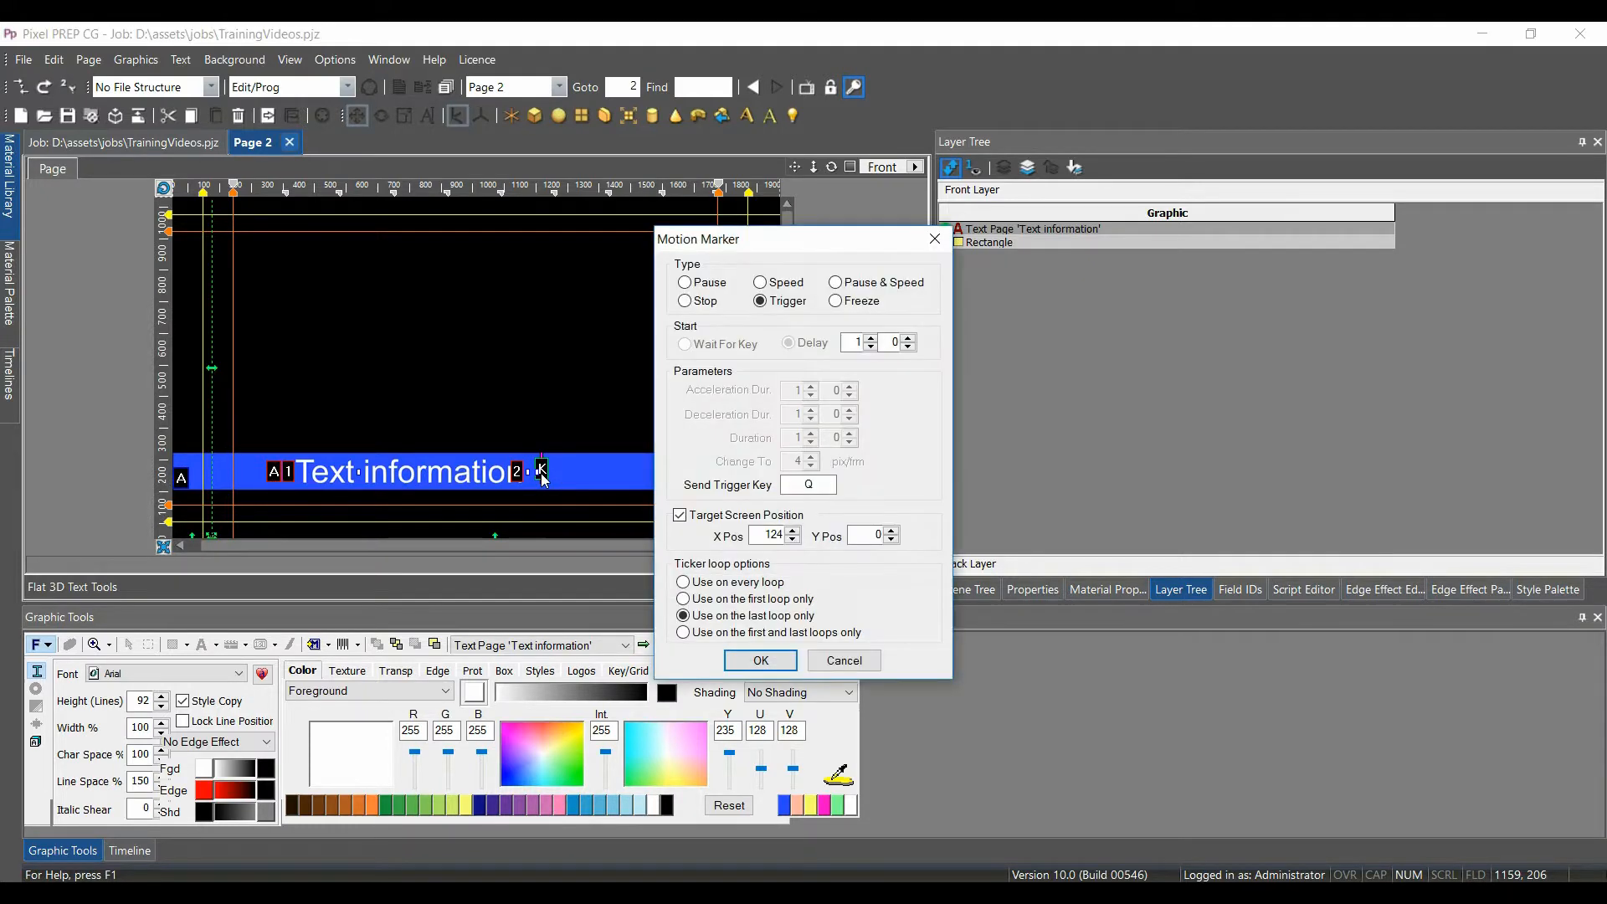
click(895, 530)
click(768, 661)
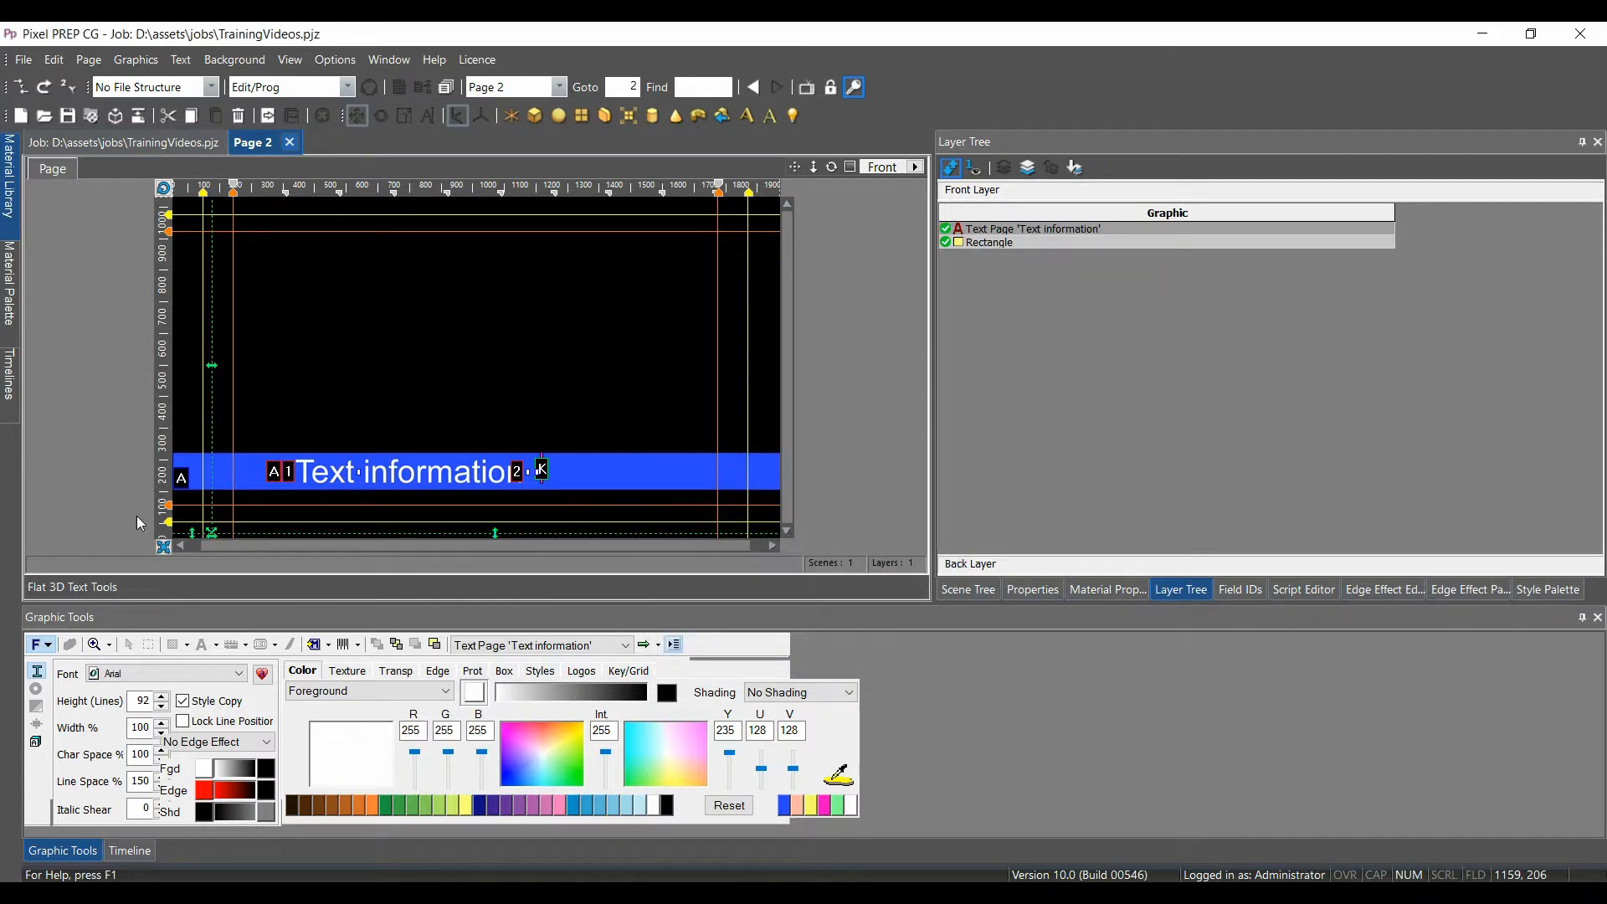
drag(212, 538, 419, 388)
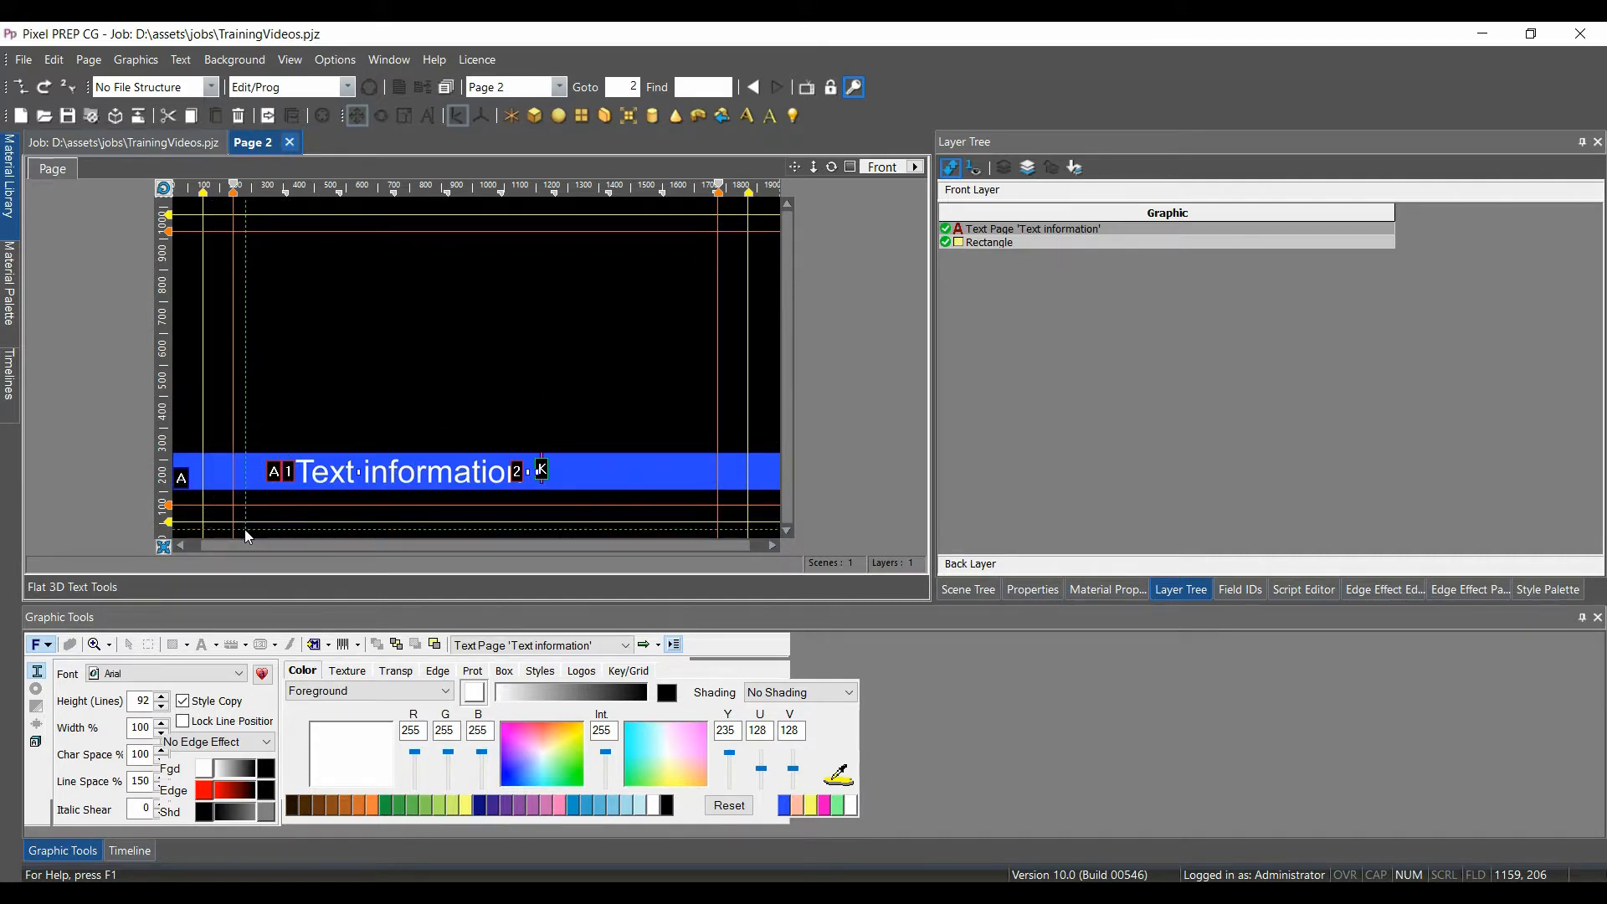
click(218, 529)
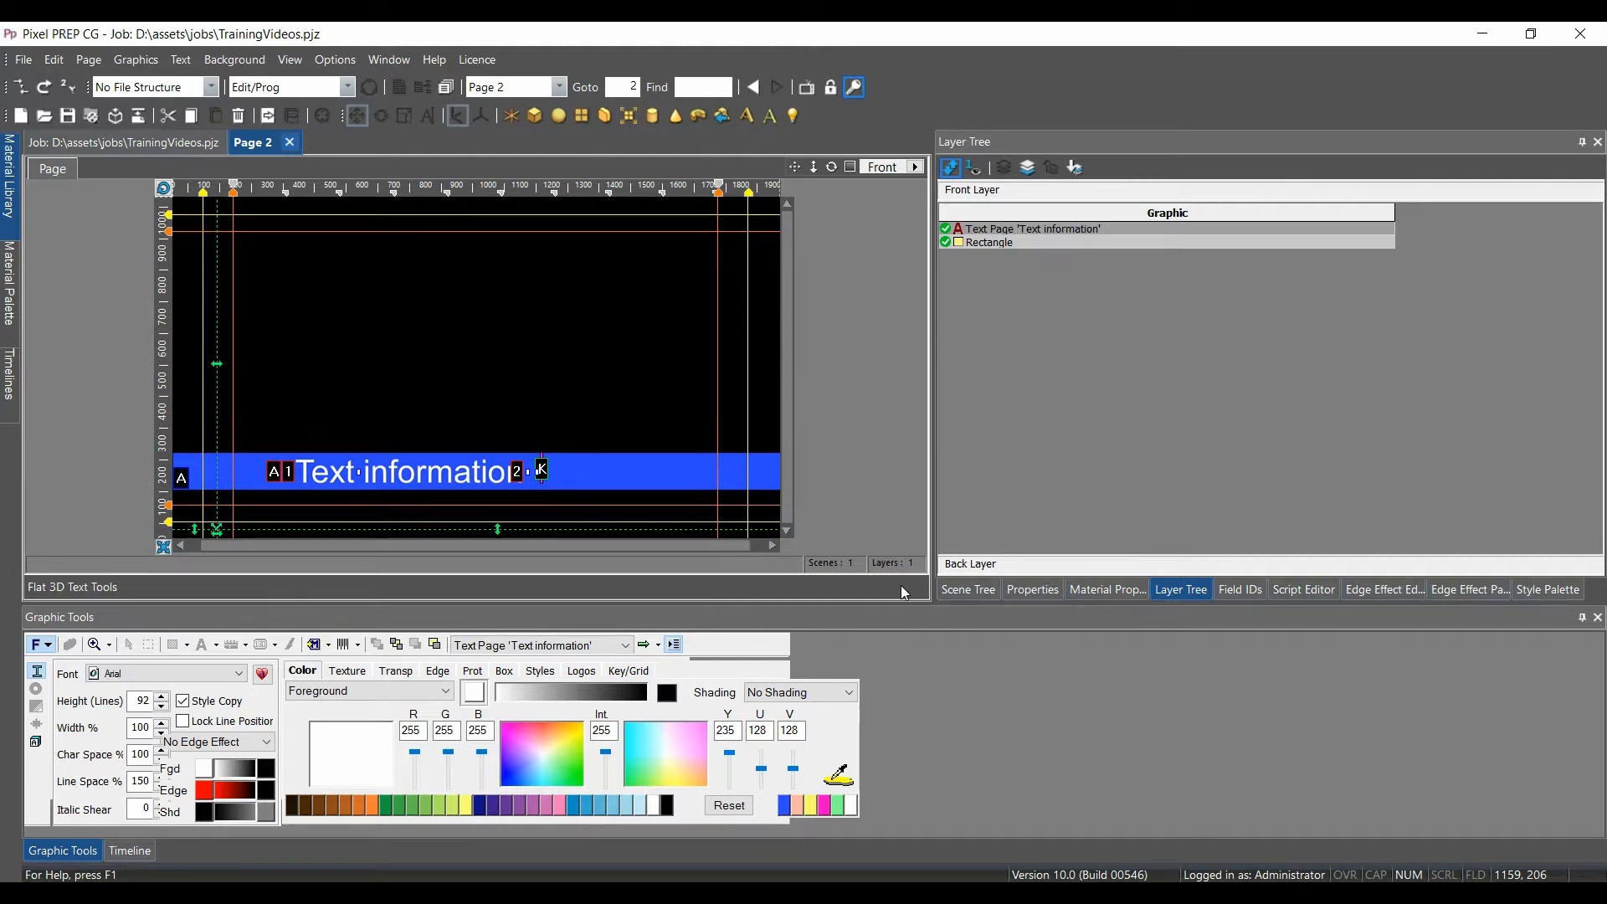
Give the blue Rectangle a Fade Off animation marker on group key Q with Wait
click(980, 243)
click(529, 475)
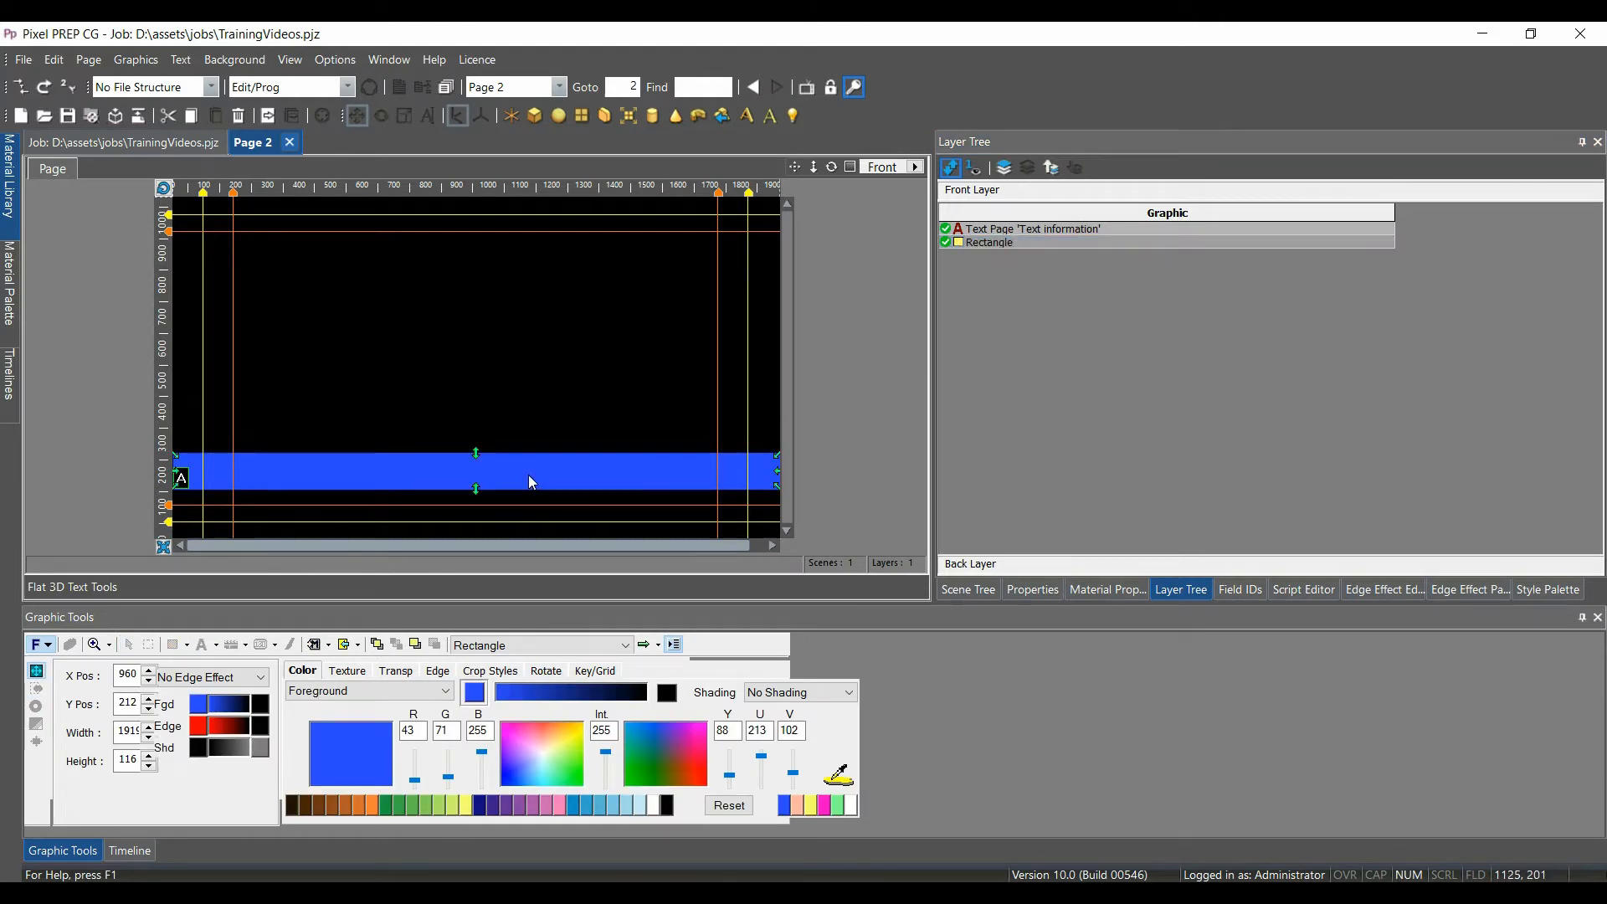
key(ctrl+m)
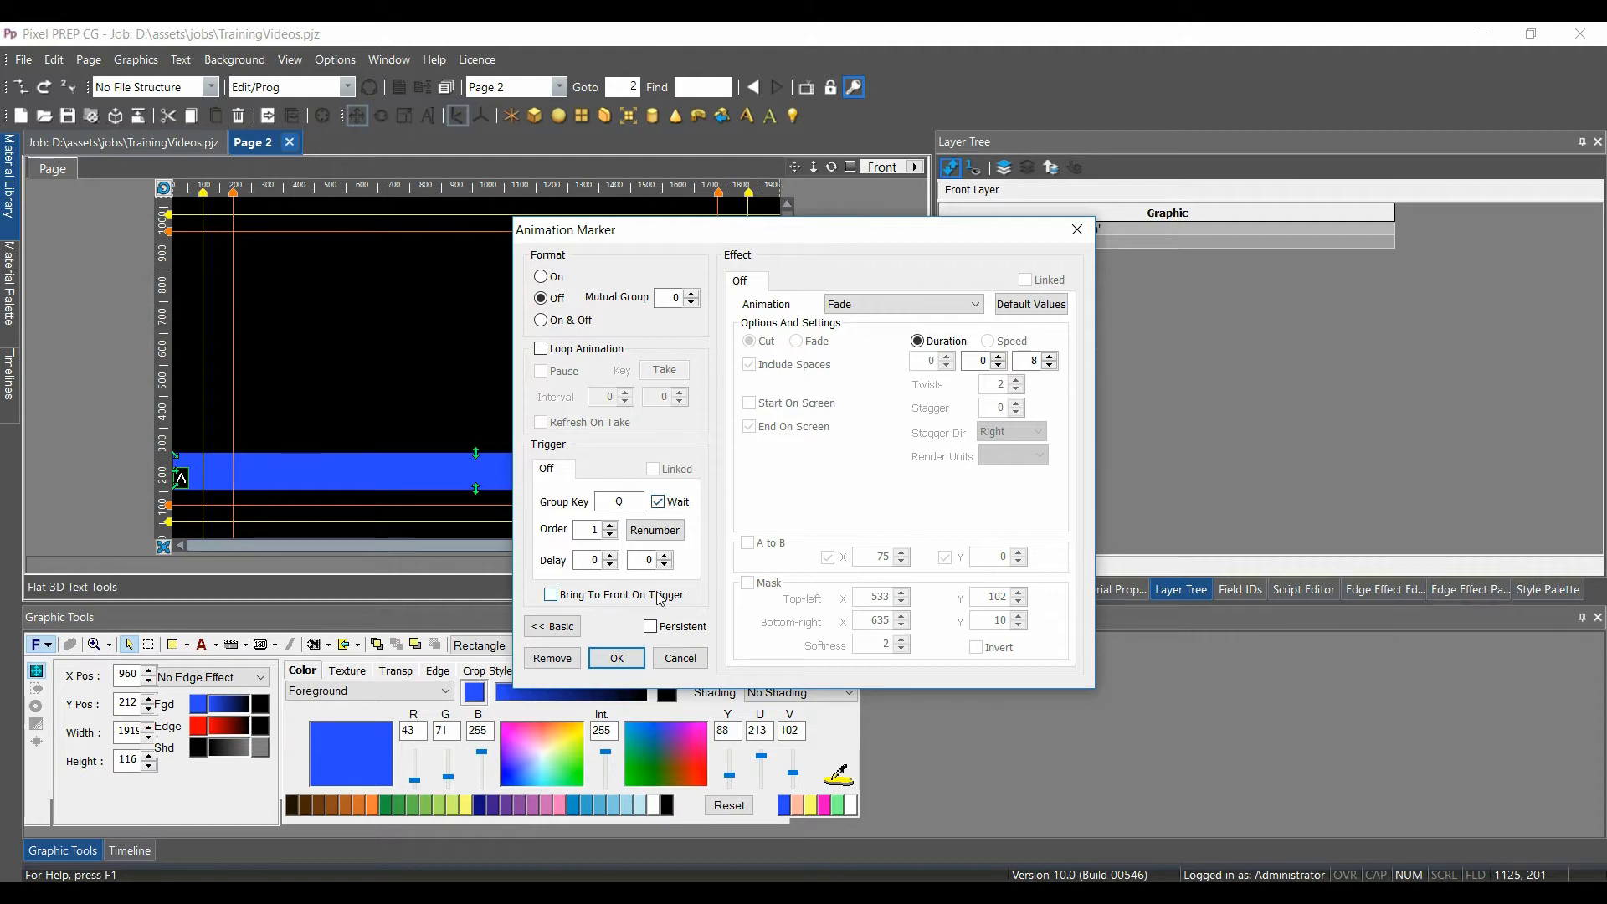
click(617, 660)
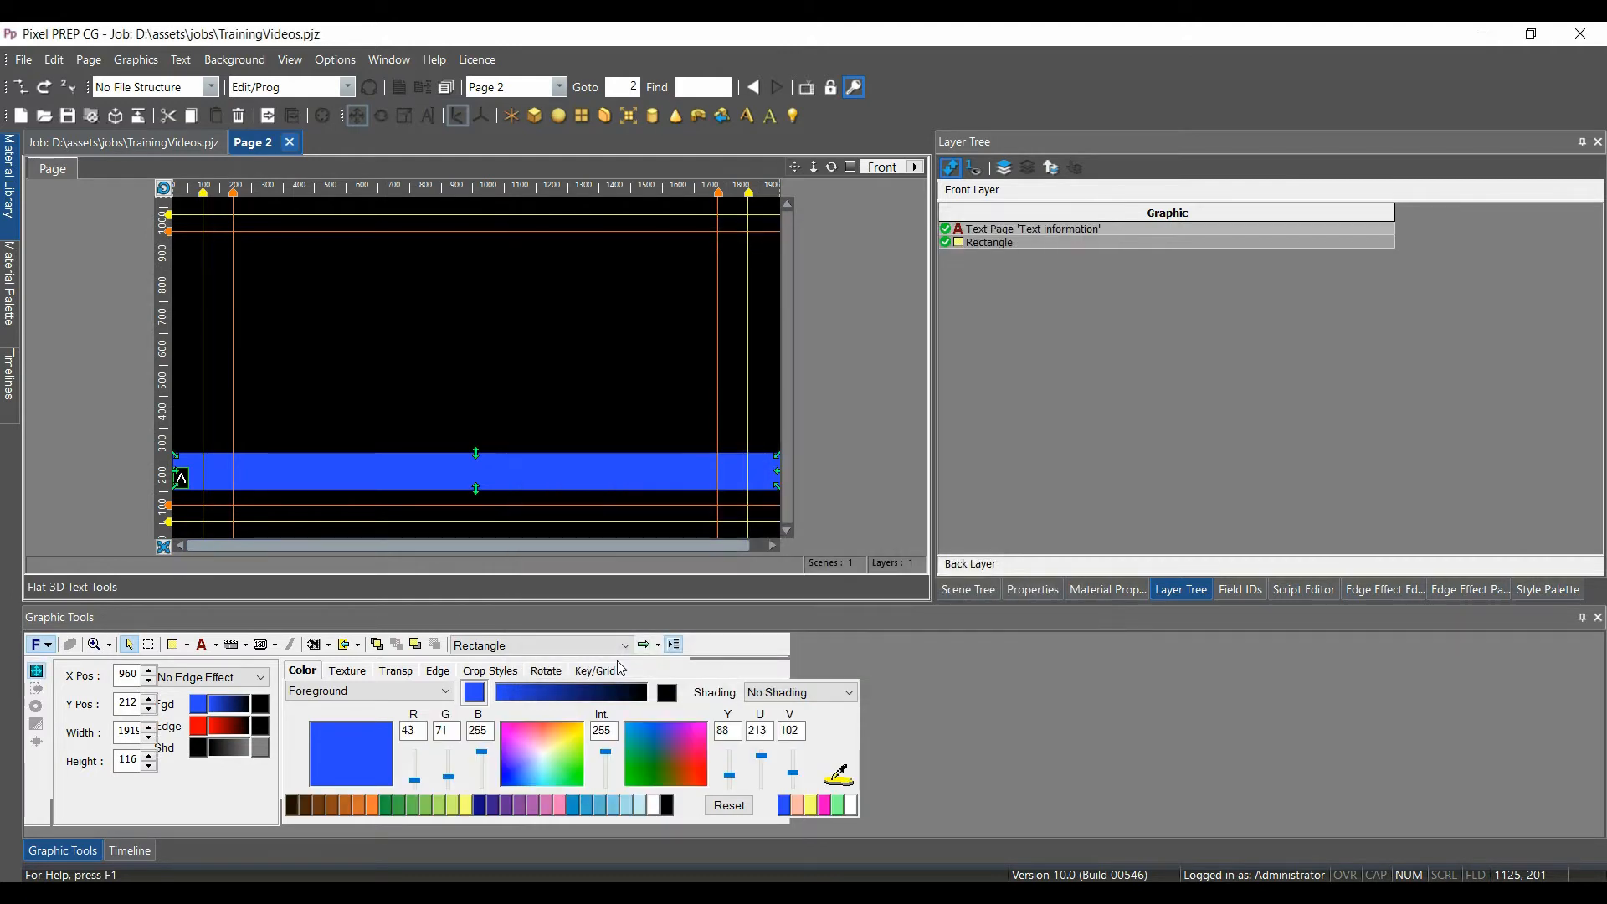
click(962, 243)
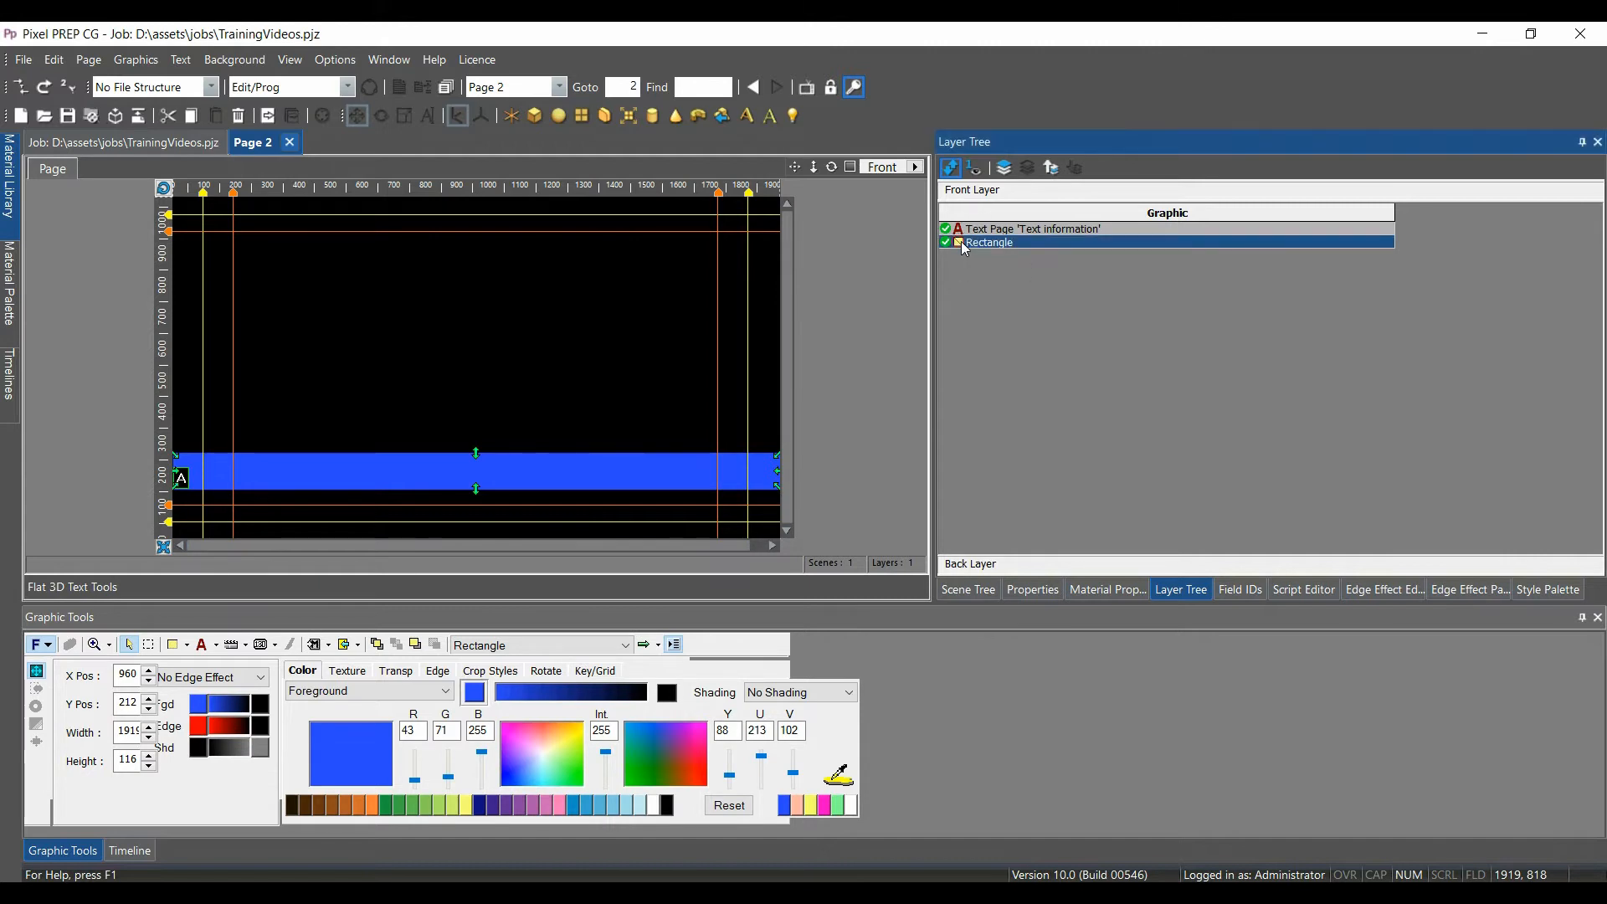
Close the Page 2 editor, saving its changes
click(289, 144)
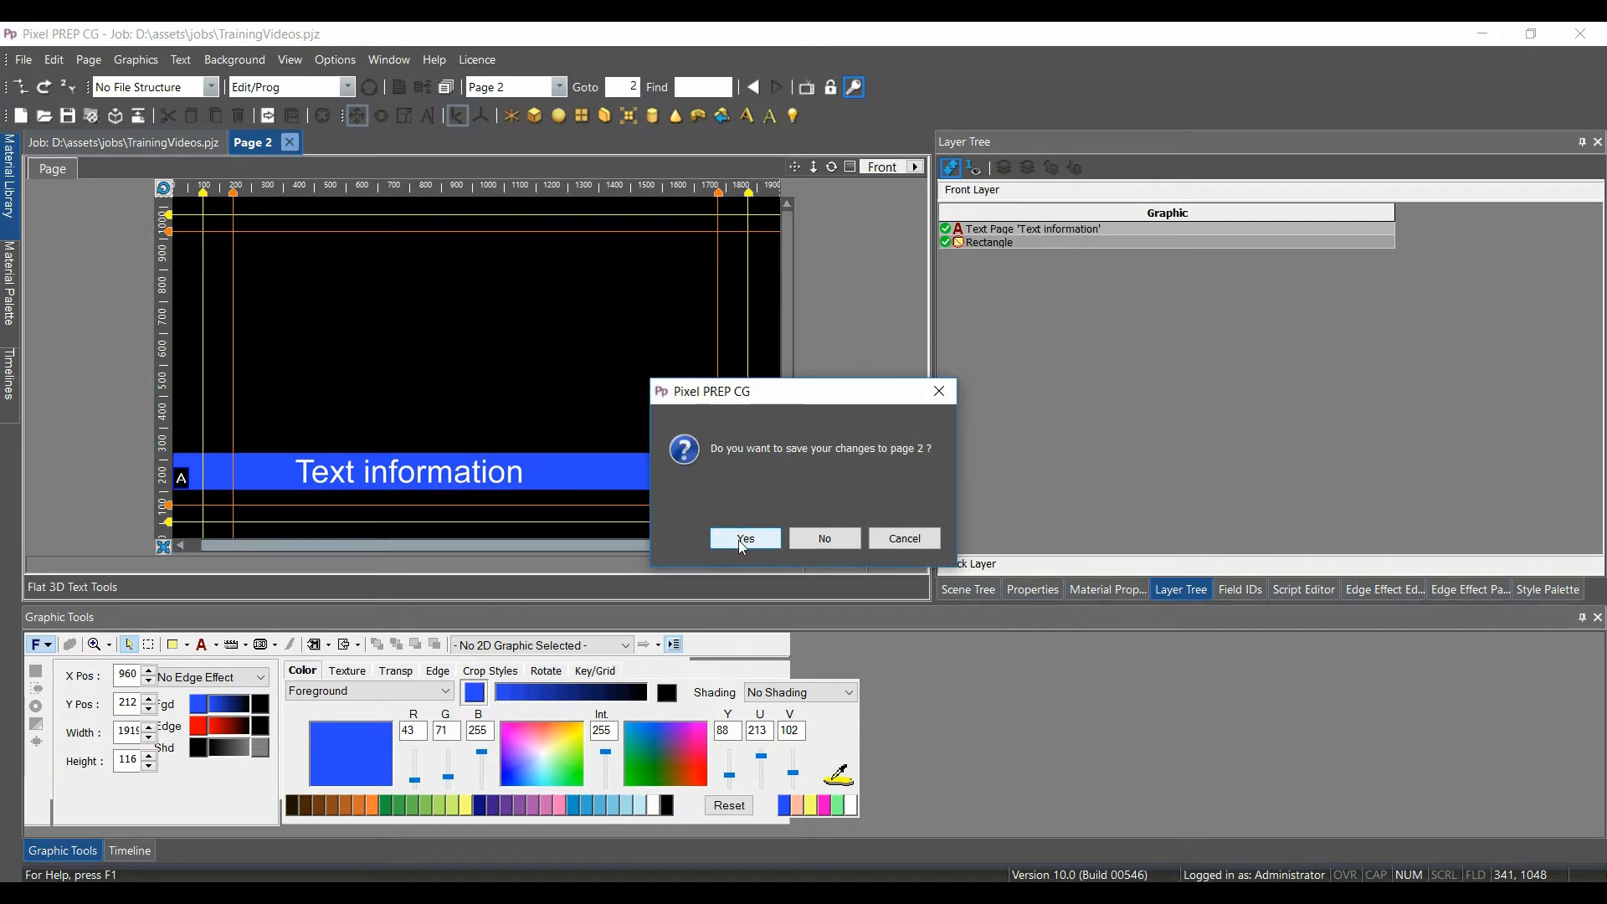
click(740, 541)
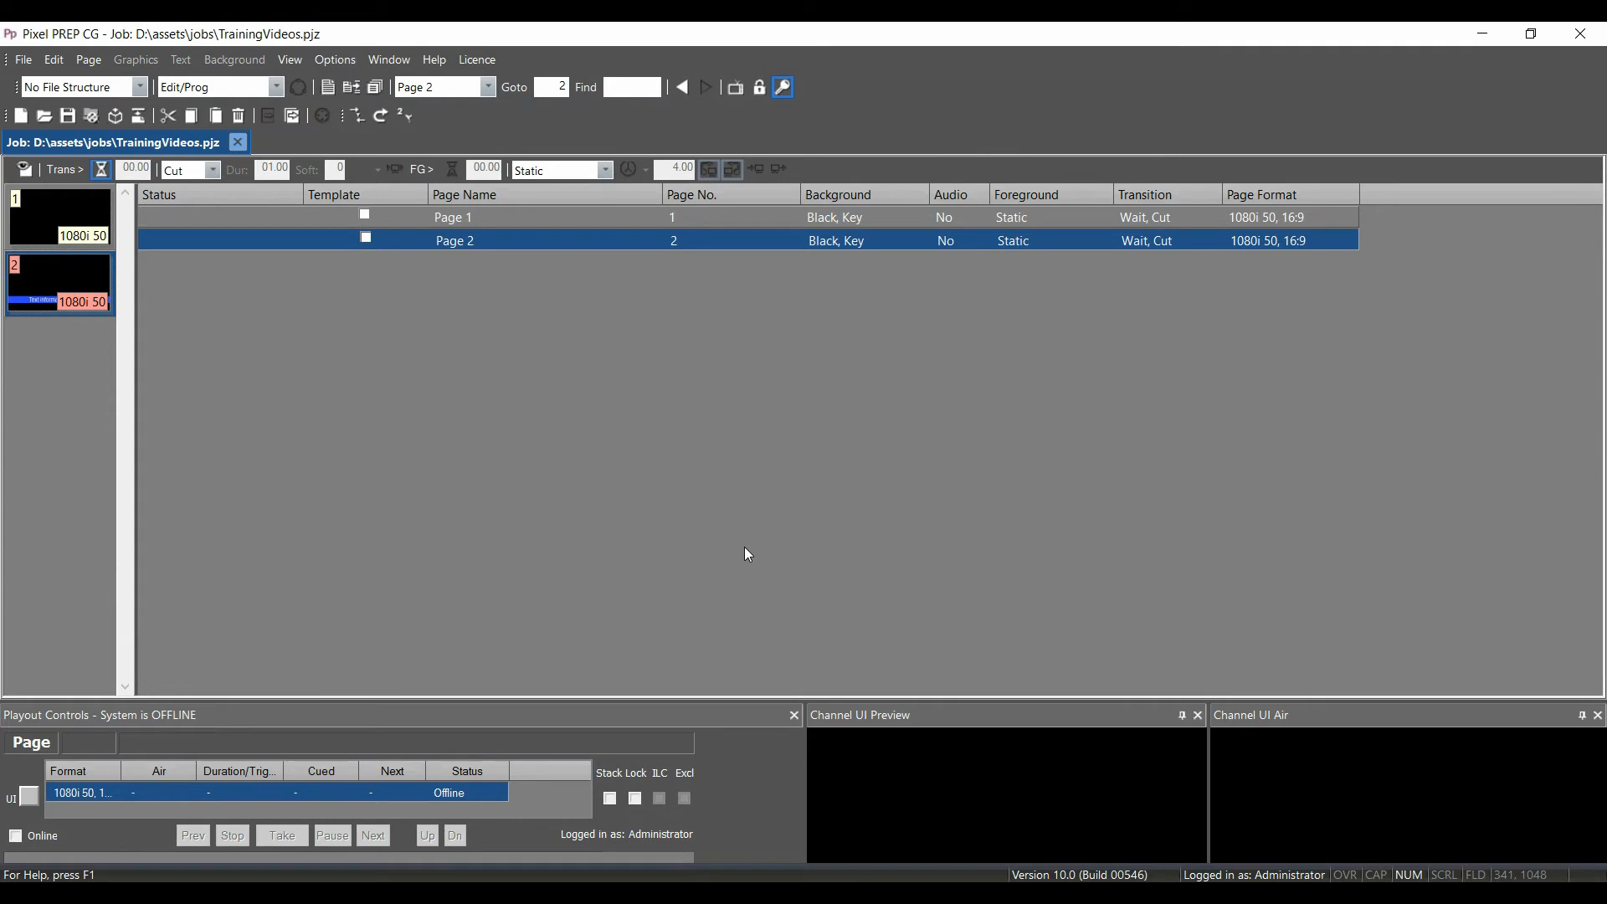
Take Page 2 to air with Take Selected Page
right_click(25, 286)
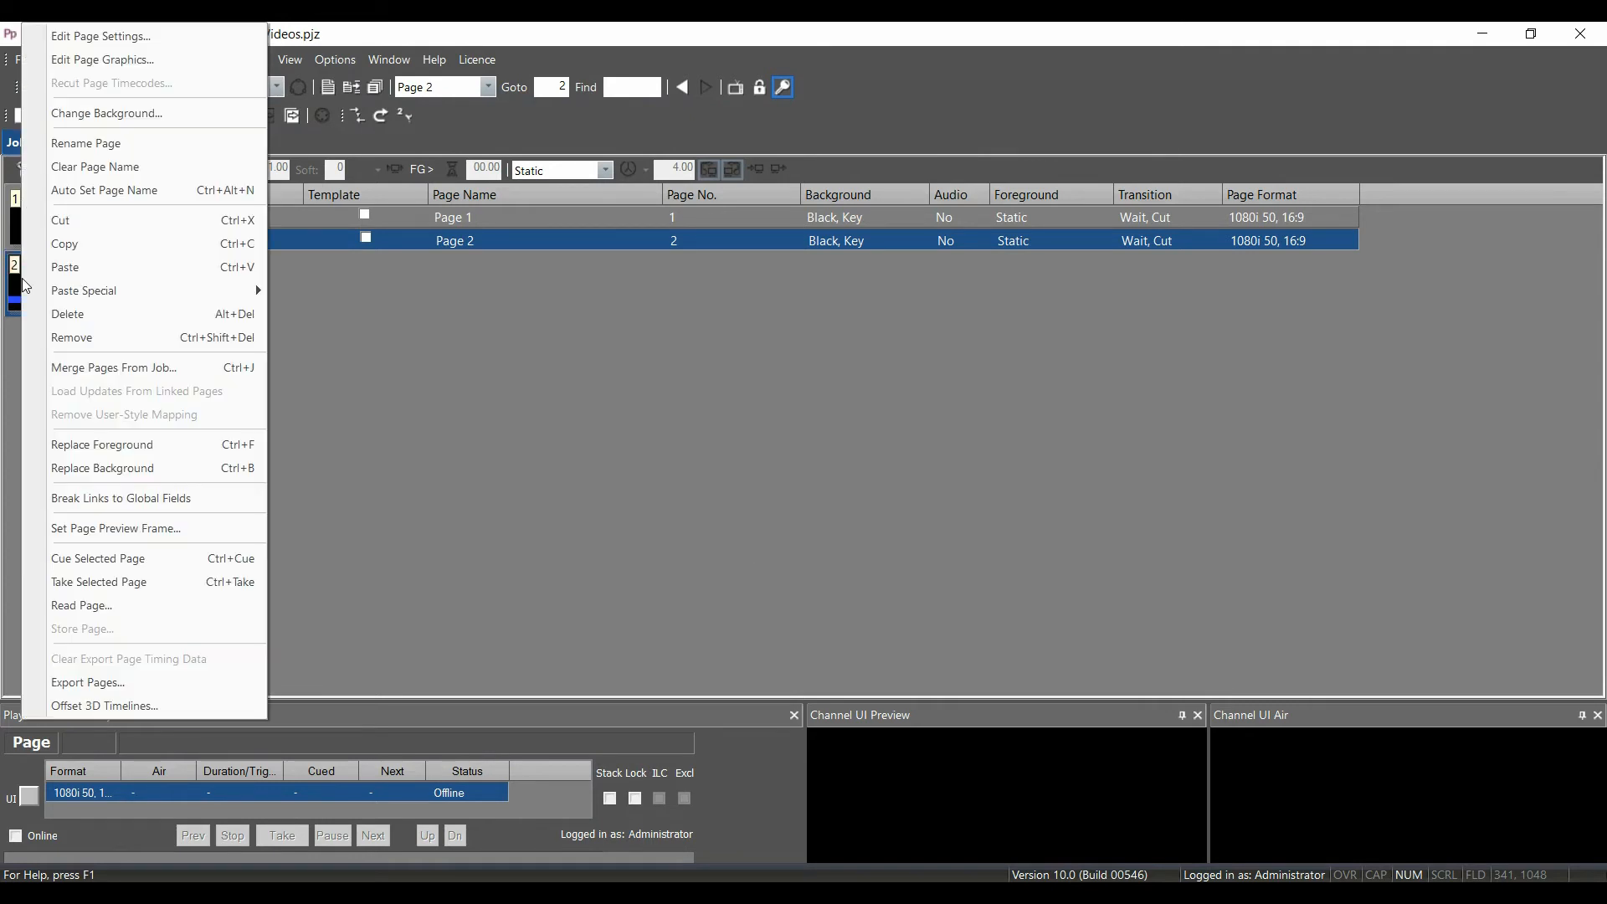
click(98, 581)
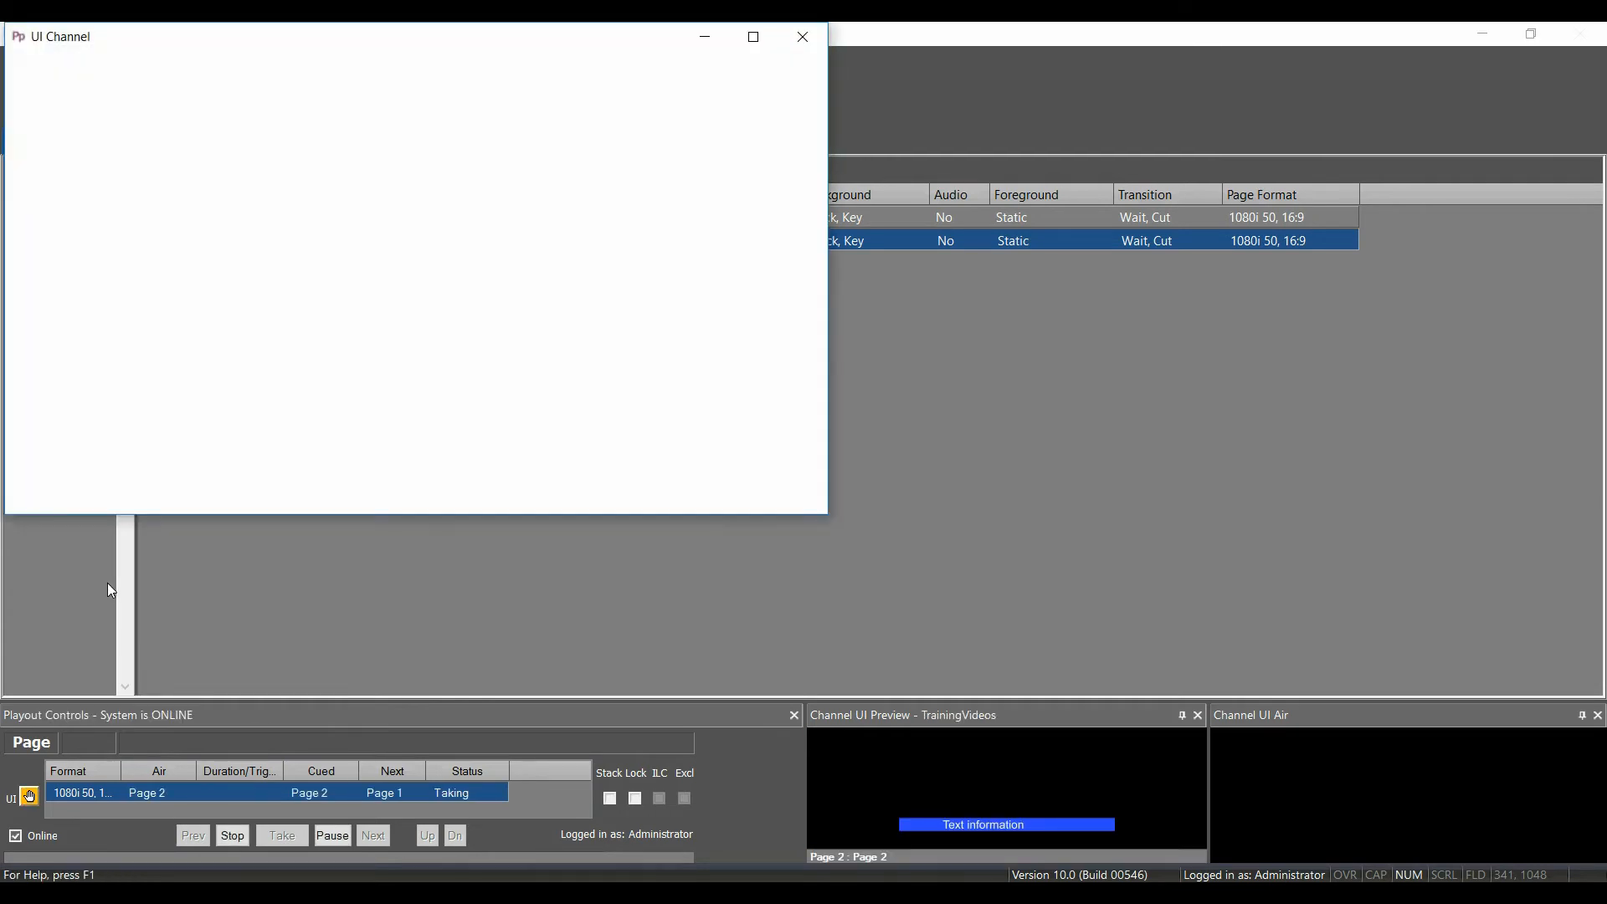